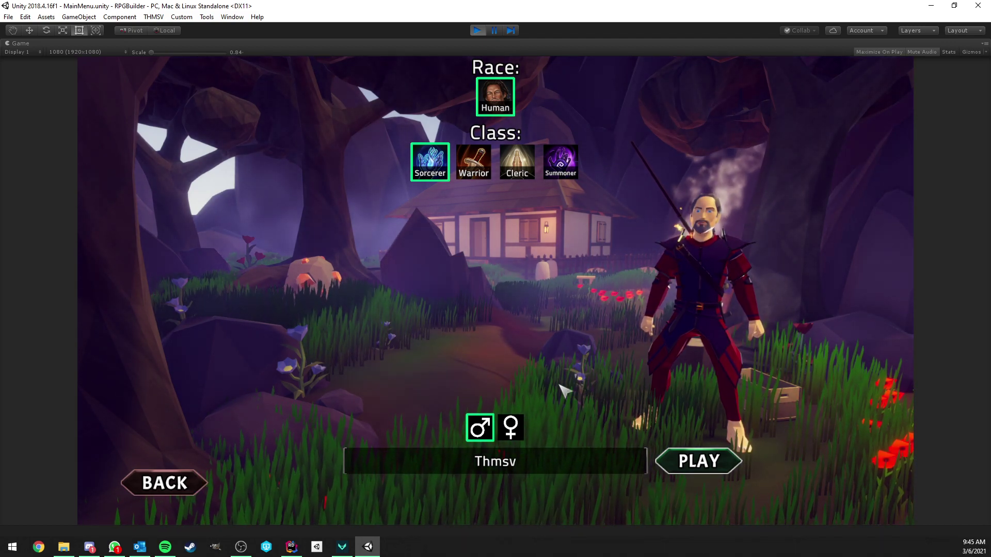
- Launch DEMO2 with the Human Sorcerer character and bring up the builder tools list
left_click(699, 461)
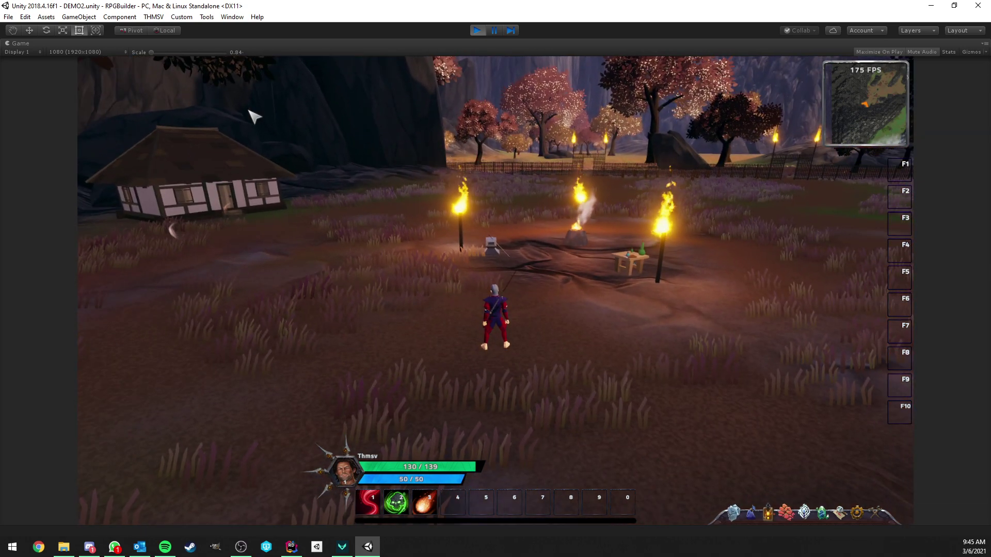
left_click(154, 16)
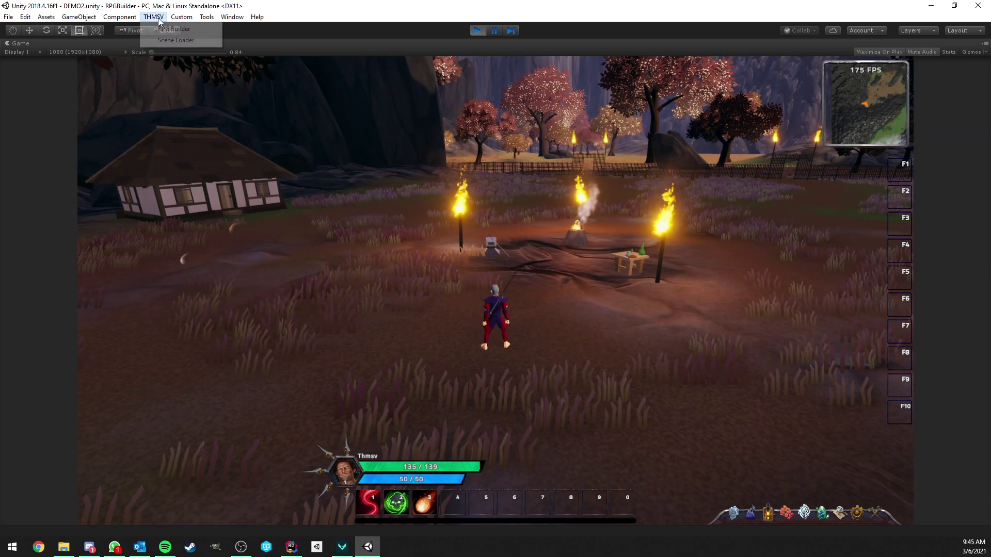
- Open RPG Builder's General > Talent Trees and review the Sorcerer tree
left_click(161, 29)
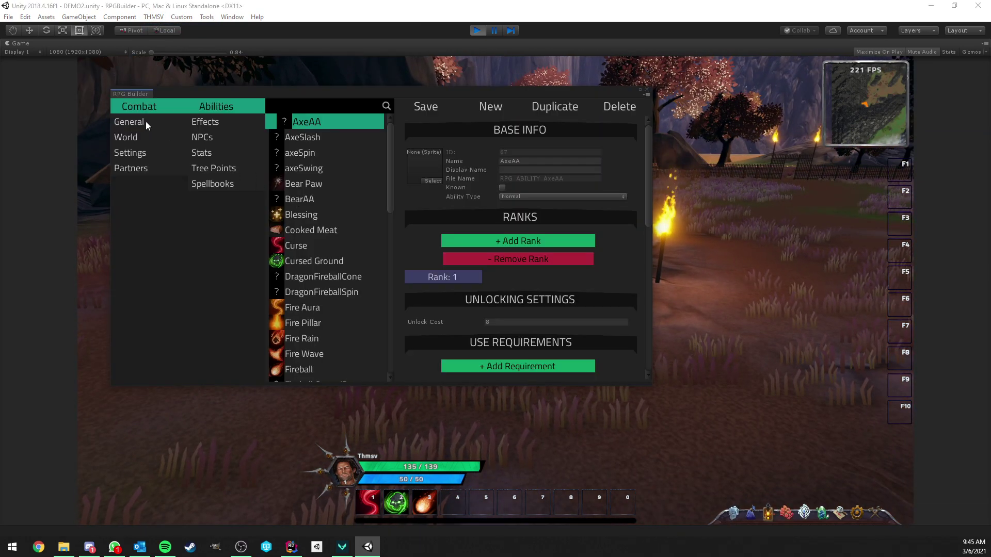
left_click(145, 122)
left_click(226, 263)
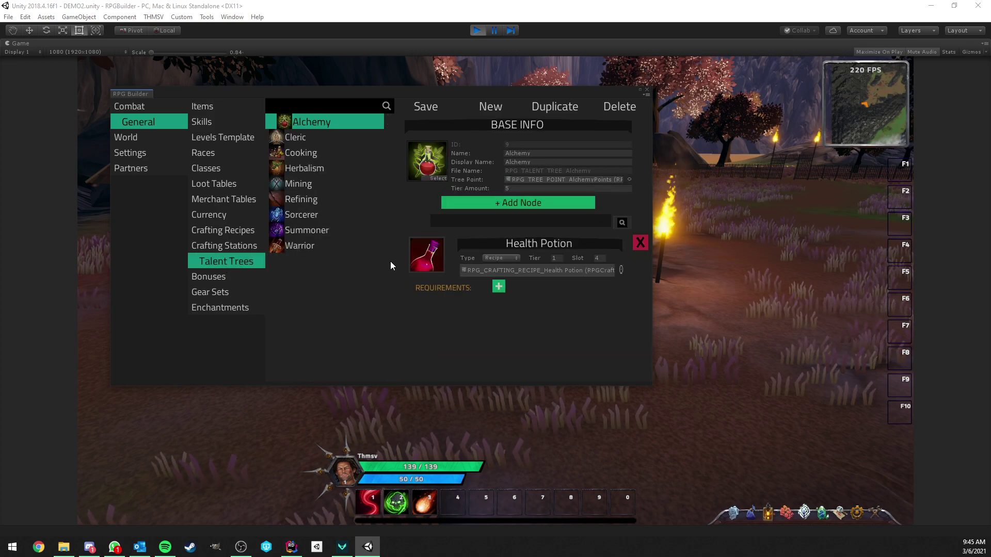
left_click(308, 215)
scroll(470, 223, "down", 3)
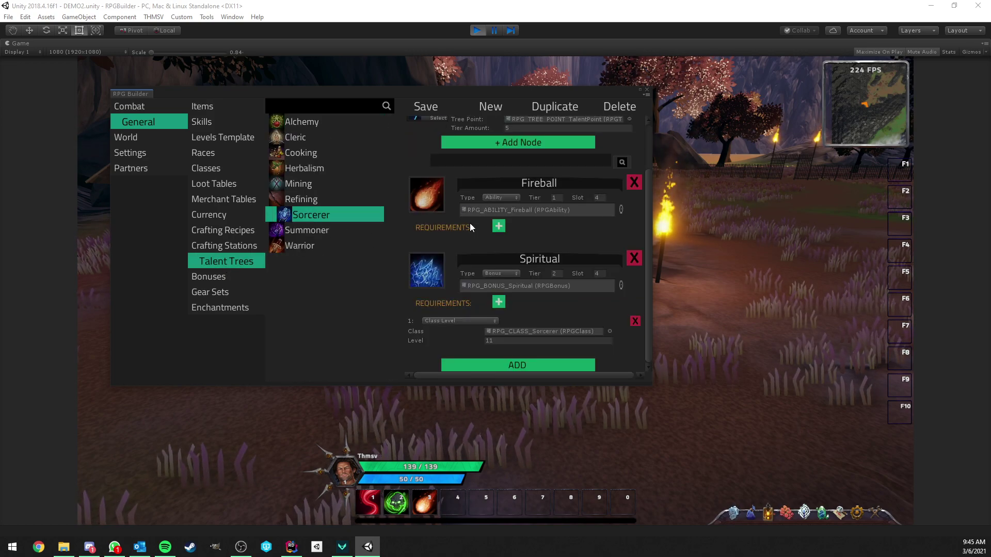
scroll(467, 221, "up", 3)
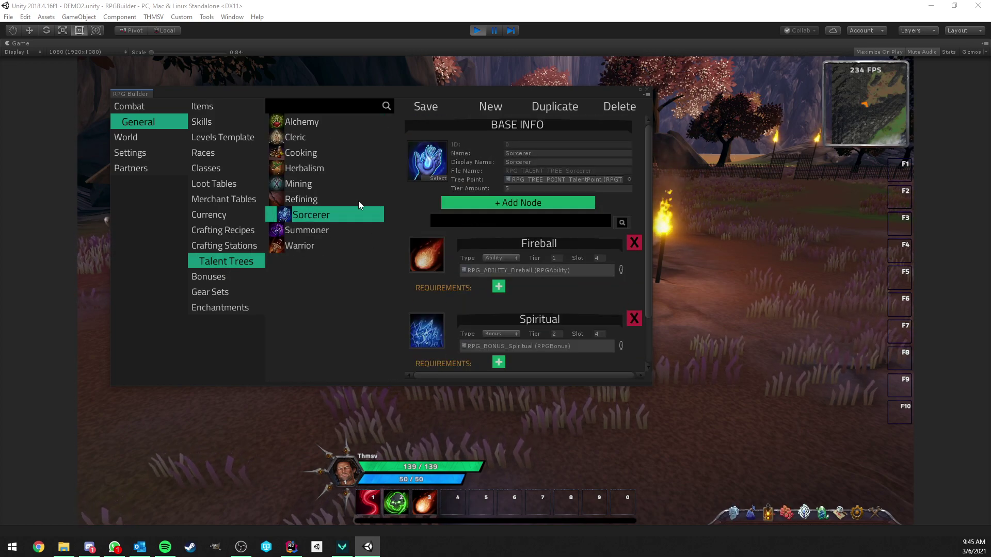
scroll(442, 221, "down", 2)
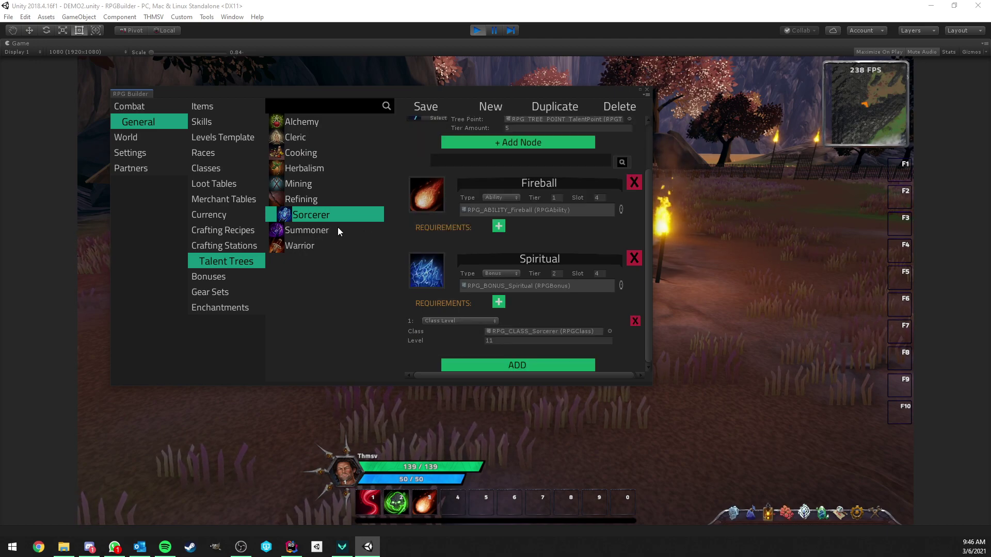
- Review the Warrior talent tree, checking Heavy Strike's node type without changing it
left_click(305, 247)
scroll(481, 246, "down", 2)
scroll(481, 246, "up", 1)
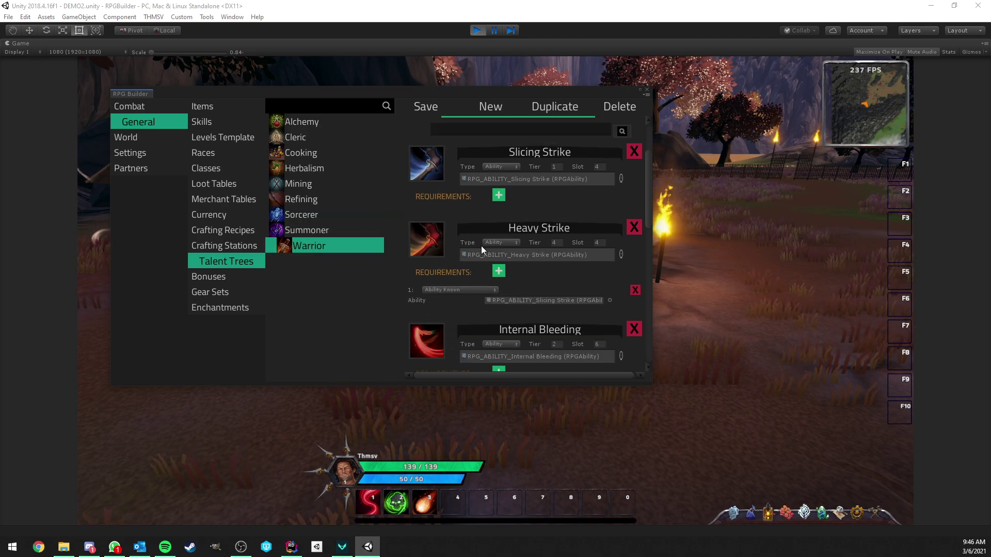
scroll(481, 246, "up", 3)
scroll(481, 246, "down", 3)
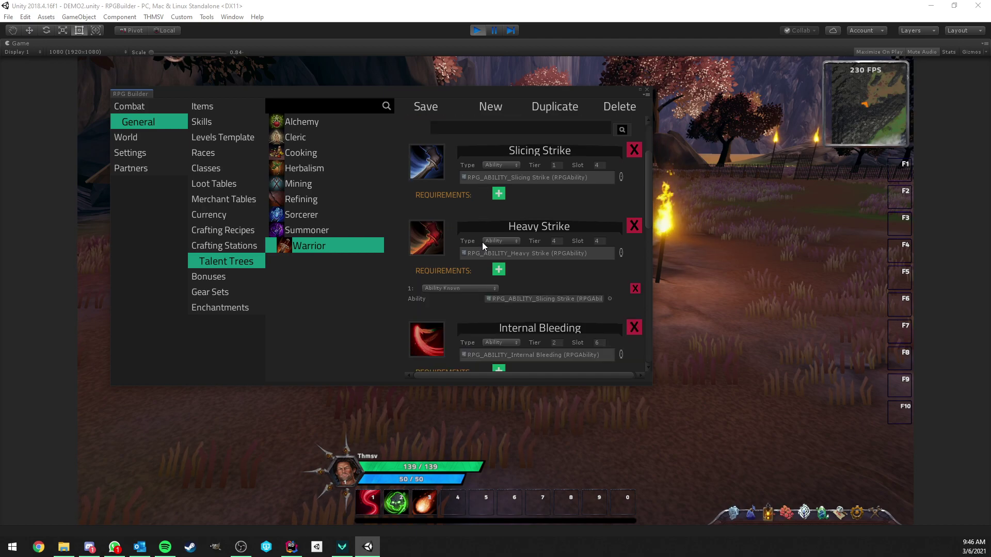
scroll(482, 243, "down", 3)
left_click(501, 148)
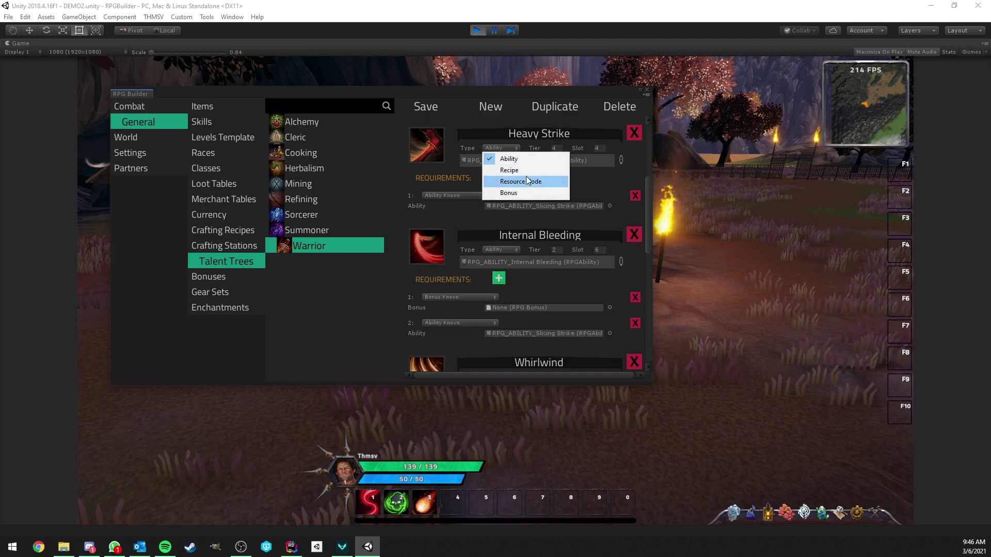
left_click(442, 209)
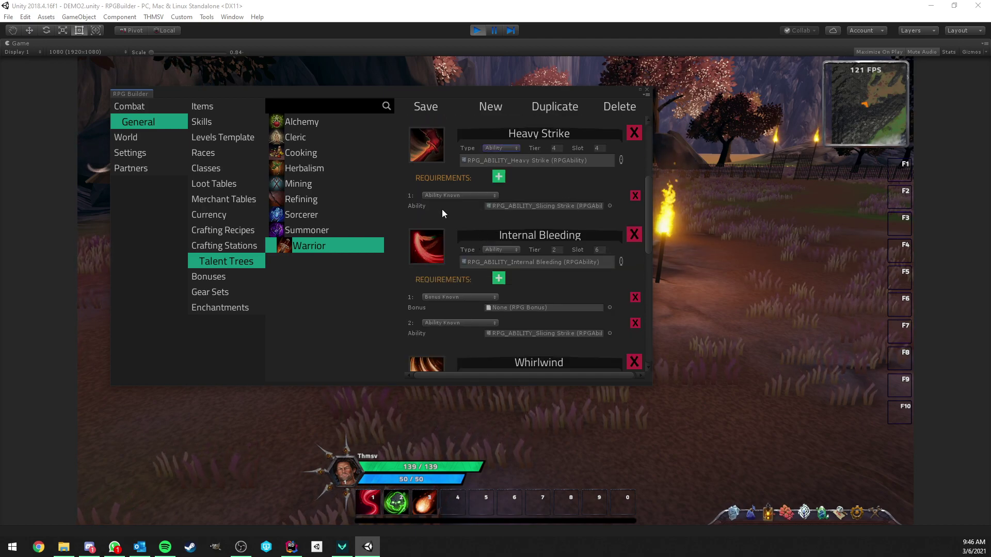
- Add a Point Spent requirement to Internal Bleeding, then close the RPG Builder window
scroll(442, 209, "down", 3)
left_click(497, 185)
left_click(453, 256)
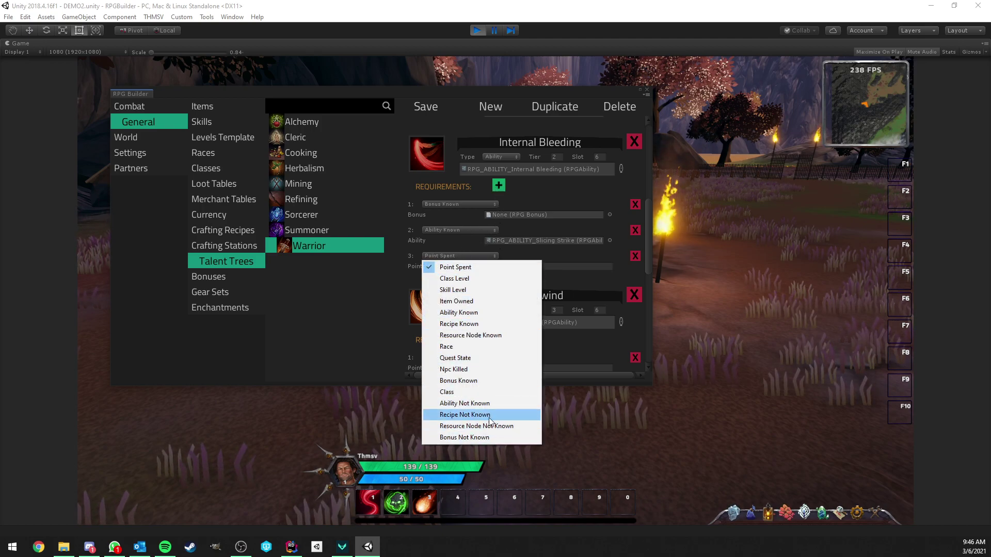
left_click(395, 275)
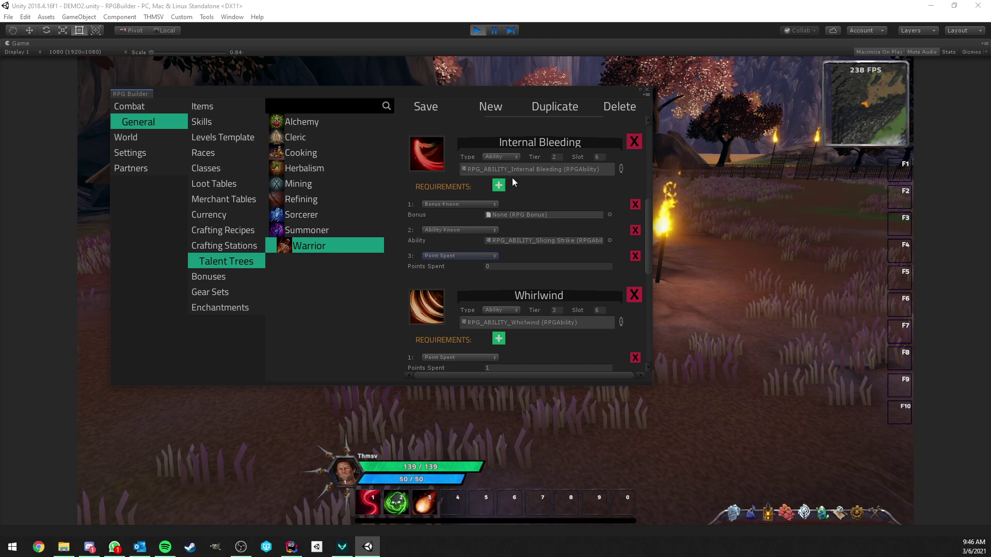
scroll(478, 222, "up", 6)
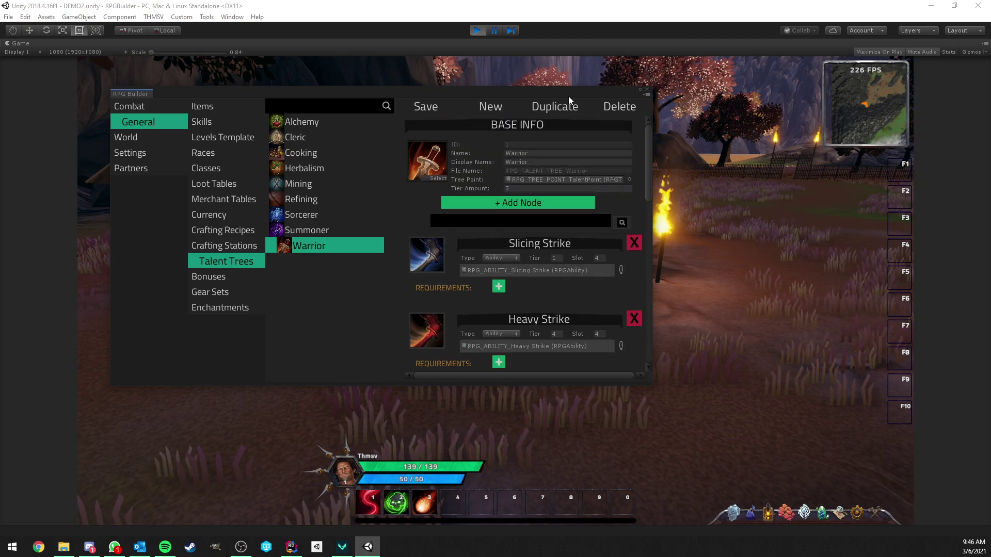
left_click_drag(534, 95, 615, 134)
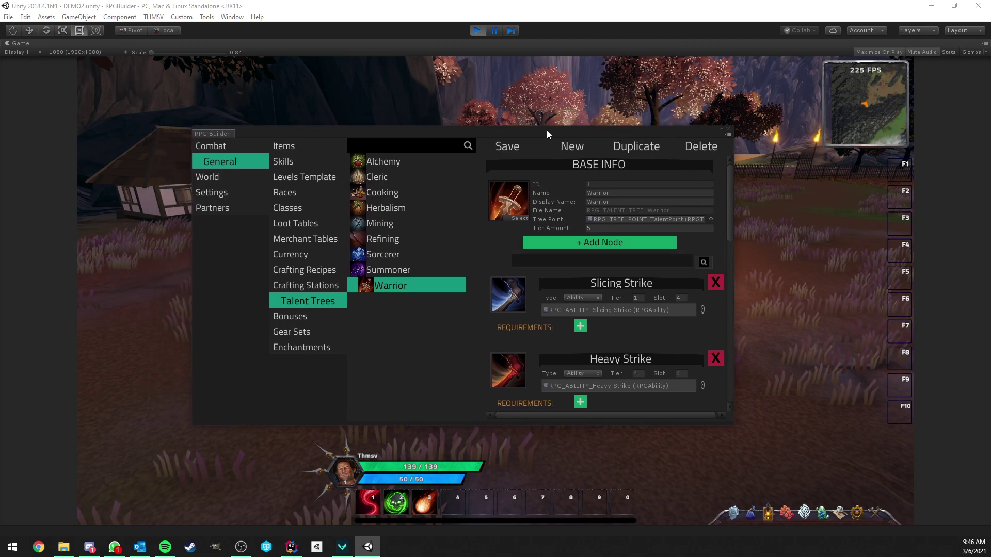
left_click(728, 129)
- Run the character right and open the spellbook on its fire spells page
key("d")
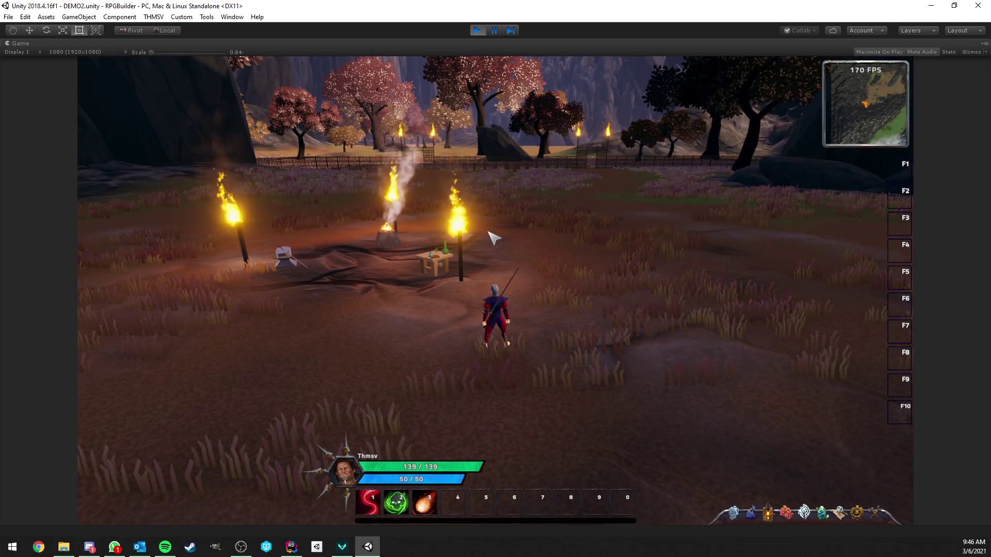
left_click(769, 515)
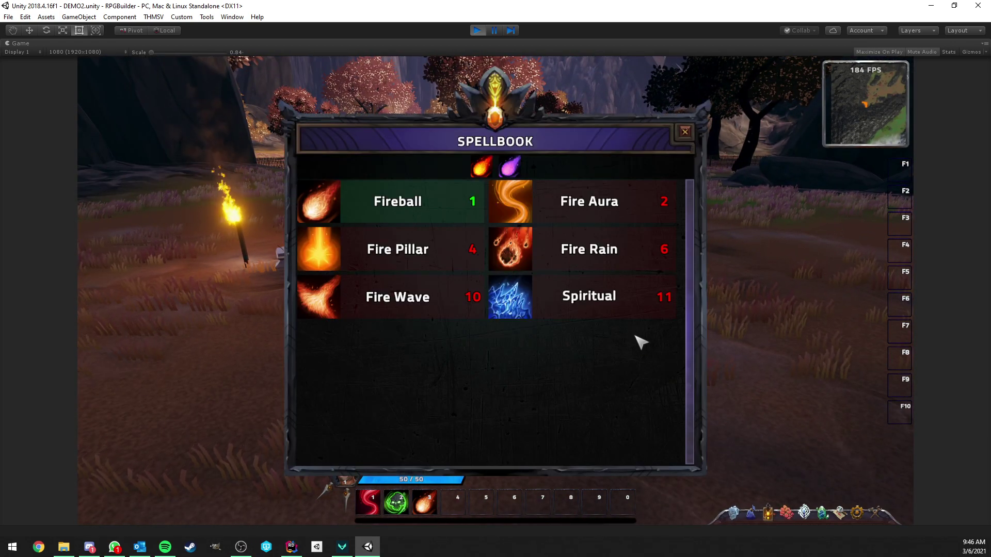
left_click(505, 171)
left_click(481, 166)
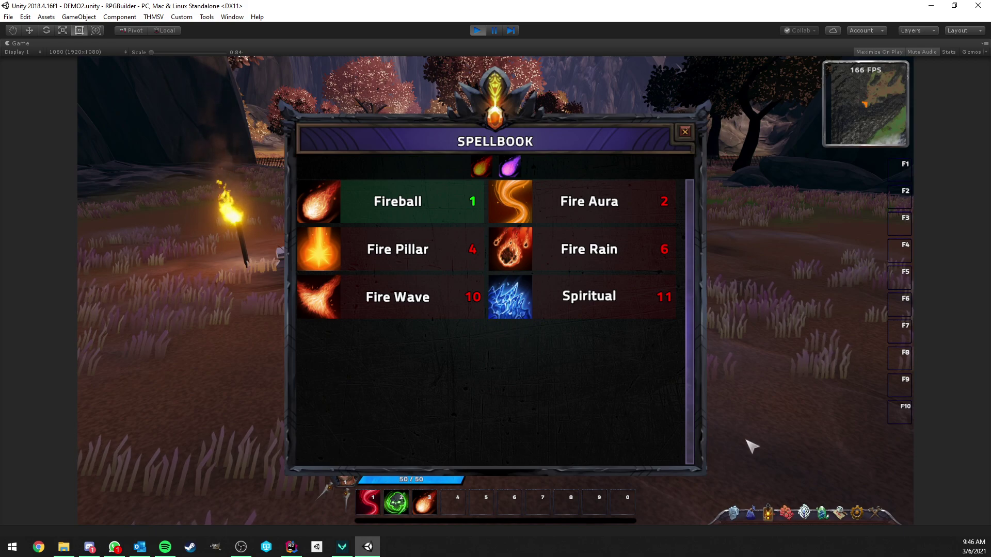
left_click(771, 518)
left_click(770, 515)
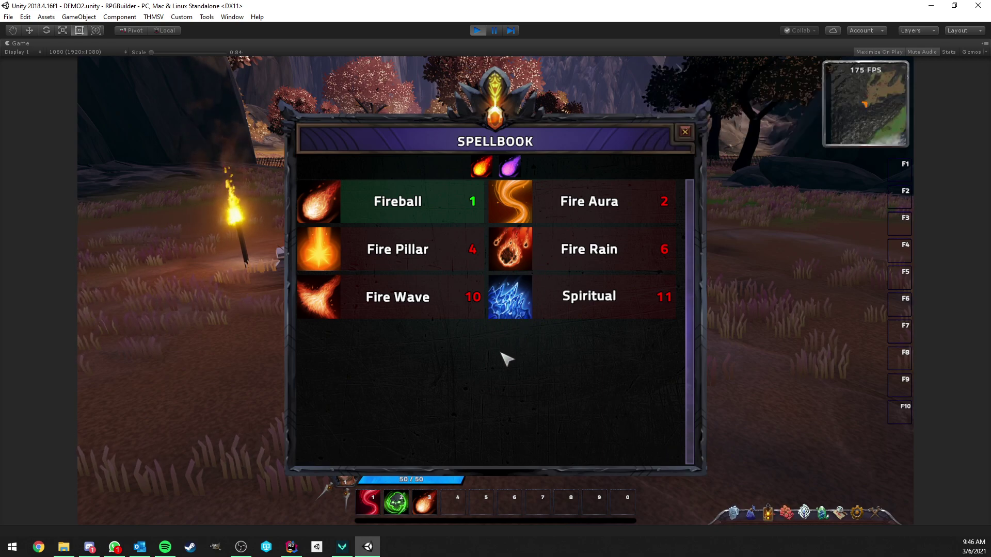
mouse_move(407, 198)
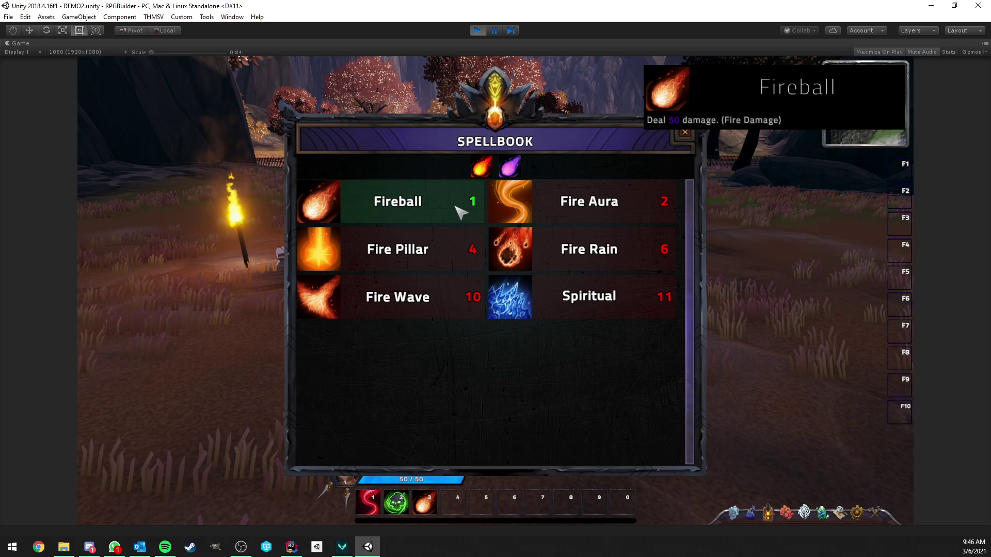
- Compare the shadow spells page, including Curse, with the fire page, ending on fire abilities
left_click(506, 166)
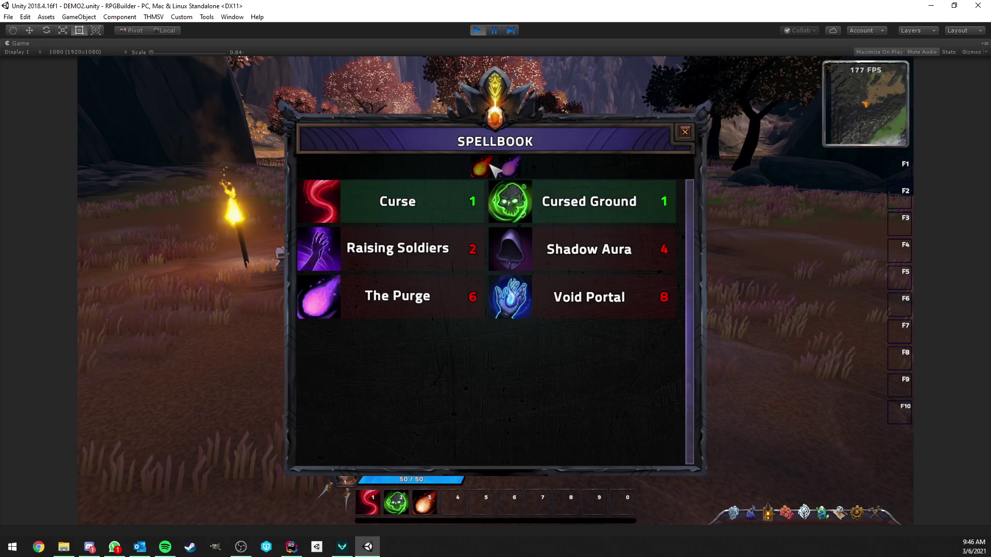
left_click(487, 168)
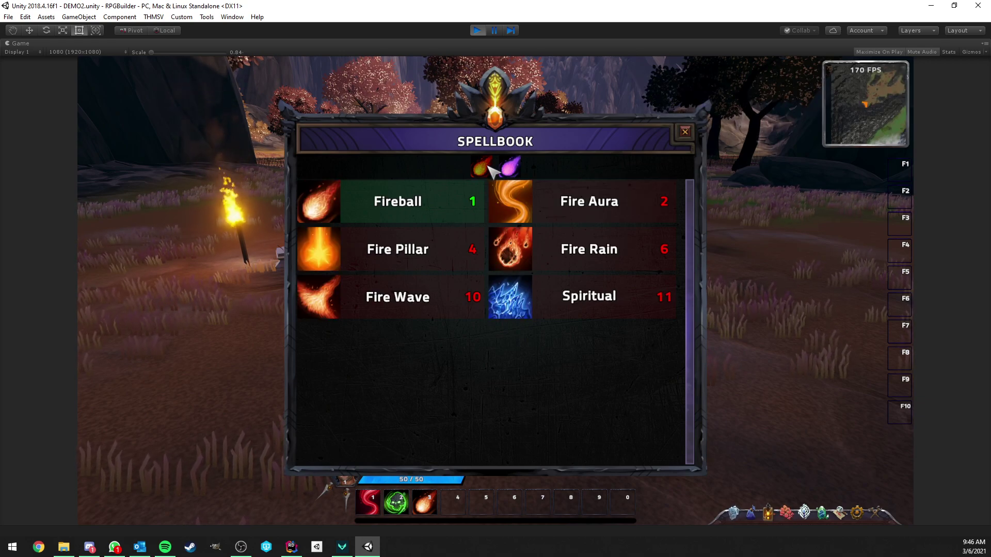
left_click(509, 167)
left_click(481, 167)
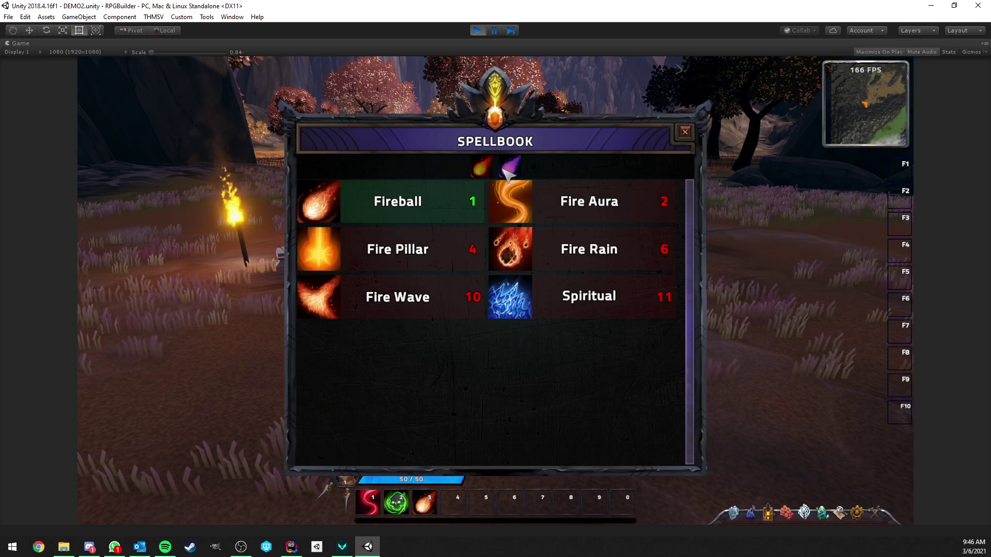
left_click(509, 167)
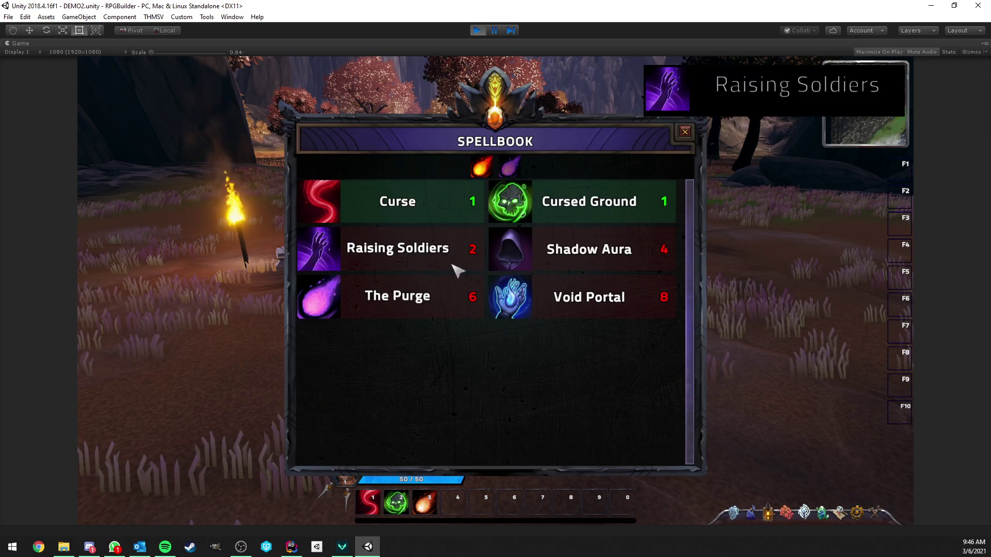
left_click(482, 168)
left_click(509, 167)
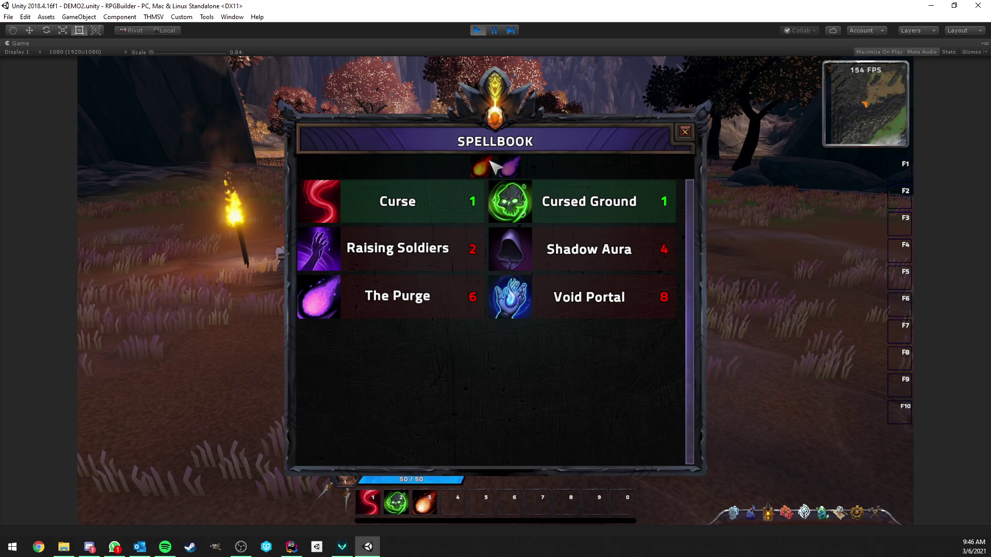
left_click(482, 167)
left_click(509, 167)
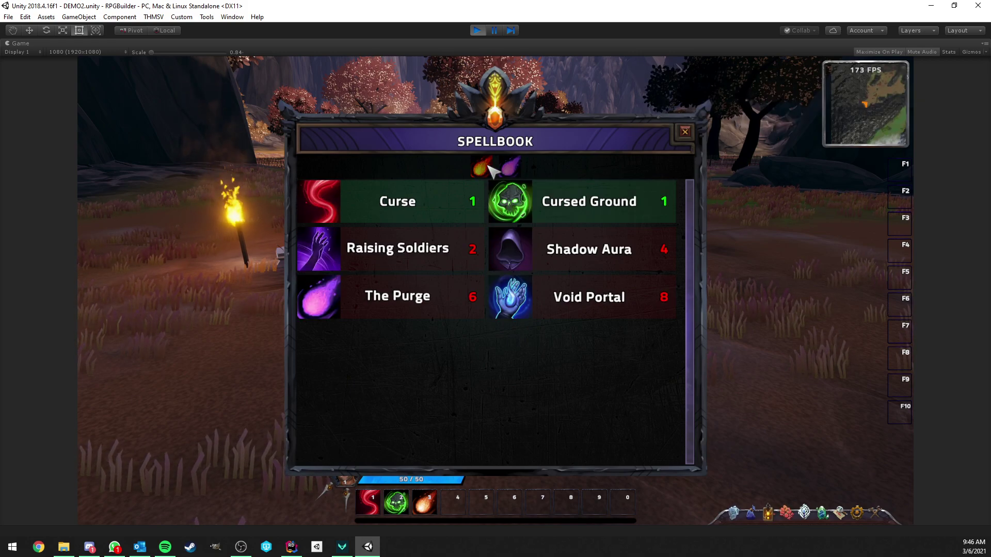
left_click(483, 167)
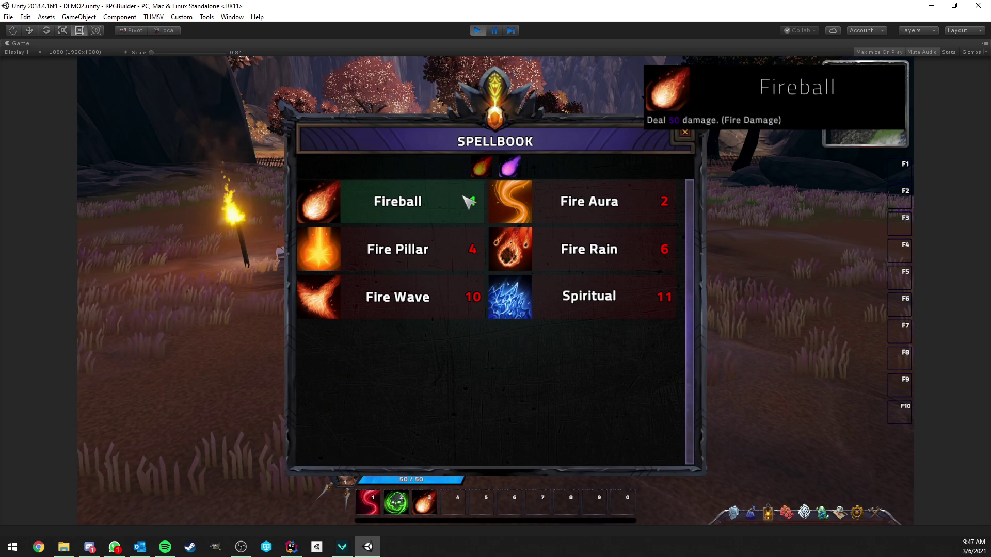
left_click(511, 167)
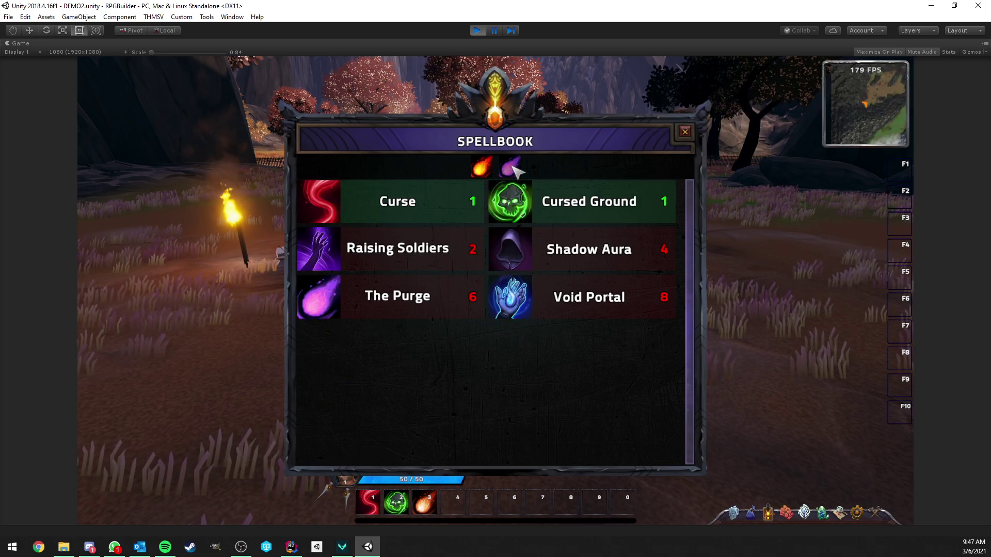
left_click(483, 167)
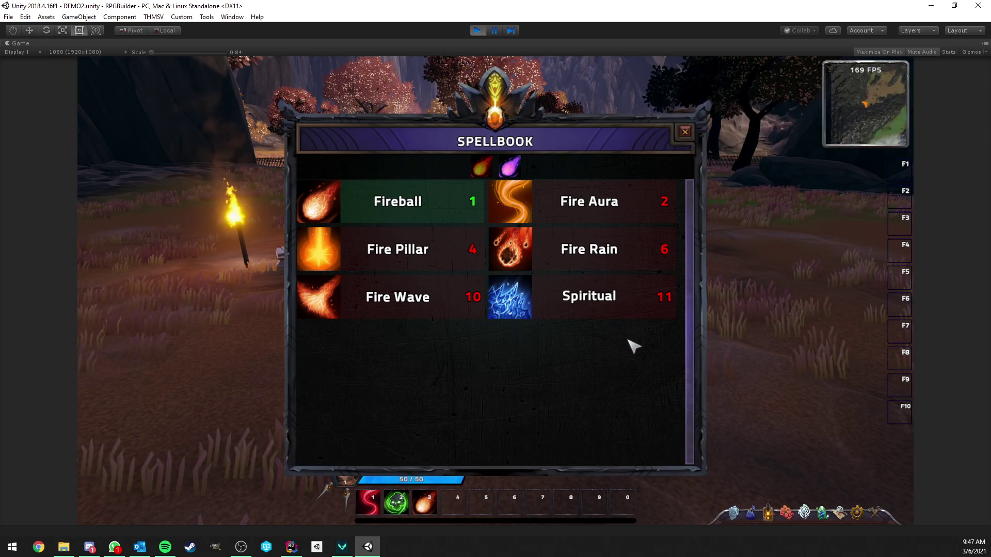
- Grant Class XP from the developer panel's Combat options to level the character up
left_click(873, 515)
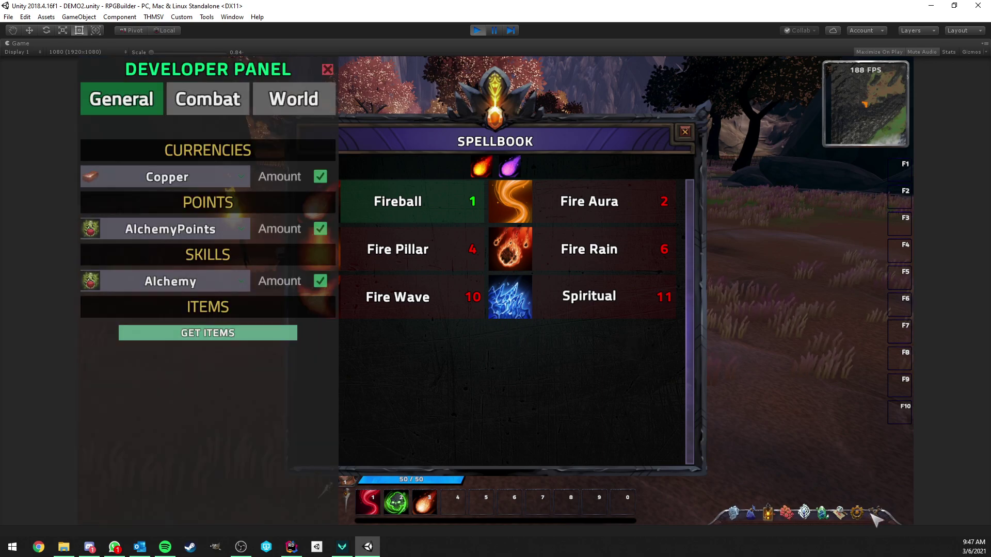
left_click(207, 99)
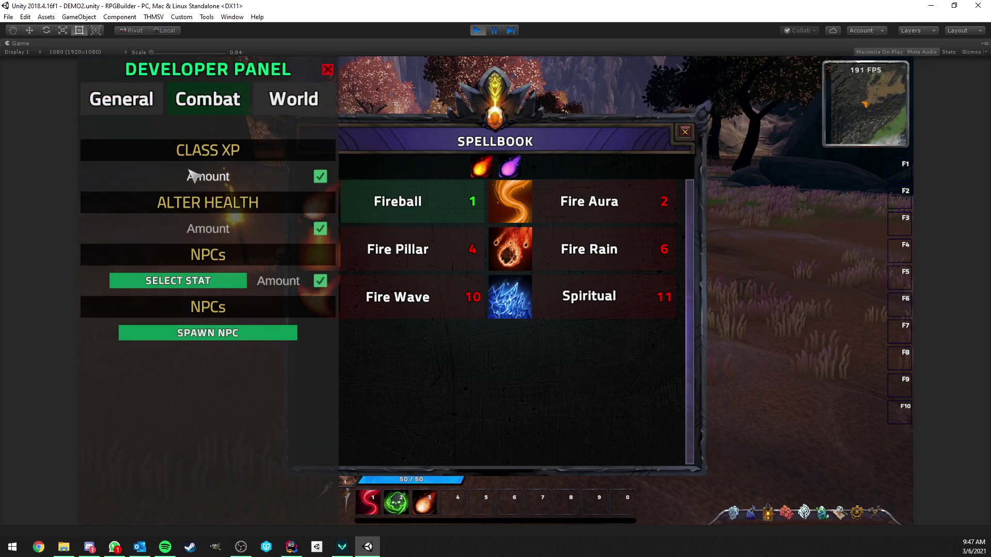
left_click(320, 177)
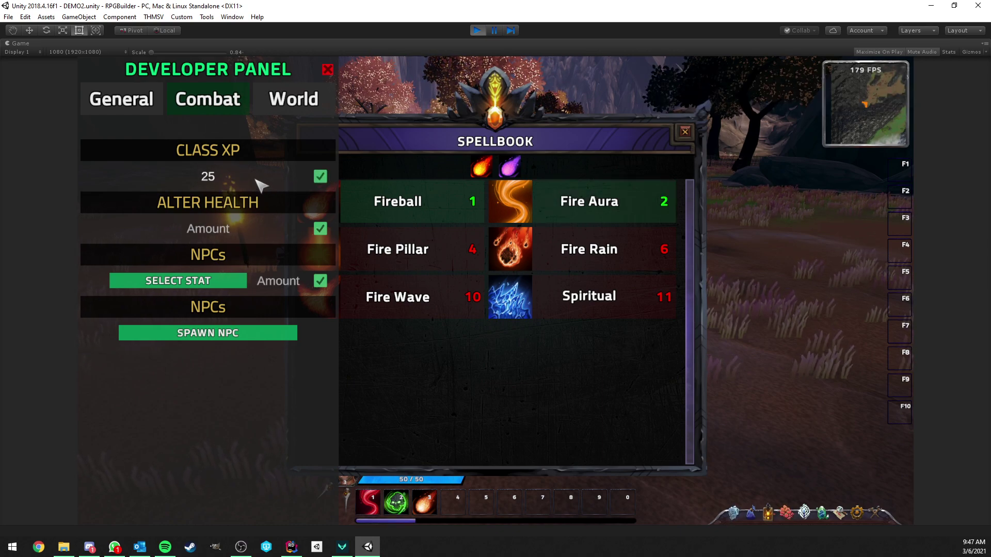
left_click(327, 69)
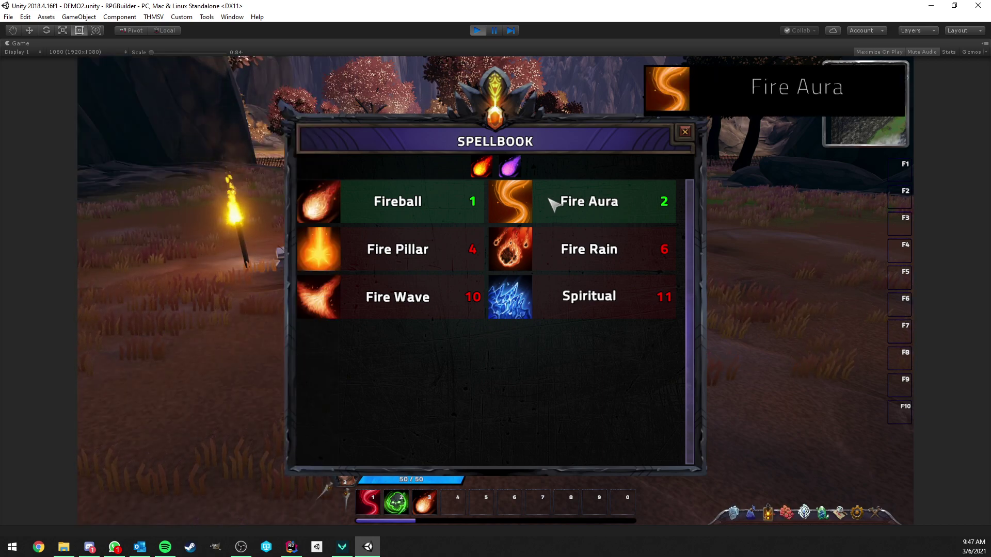
- Place Fire Aura in action bar slot 4 and Raising Soldiers on the action bar
left_click_drag(527, 199, 453, 502)
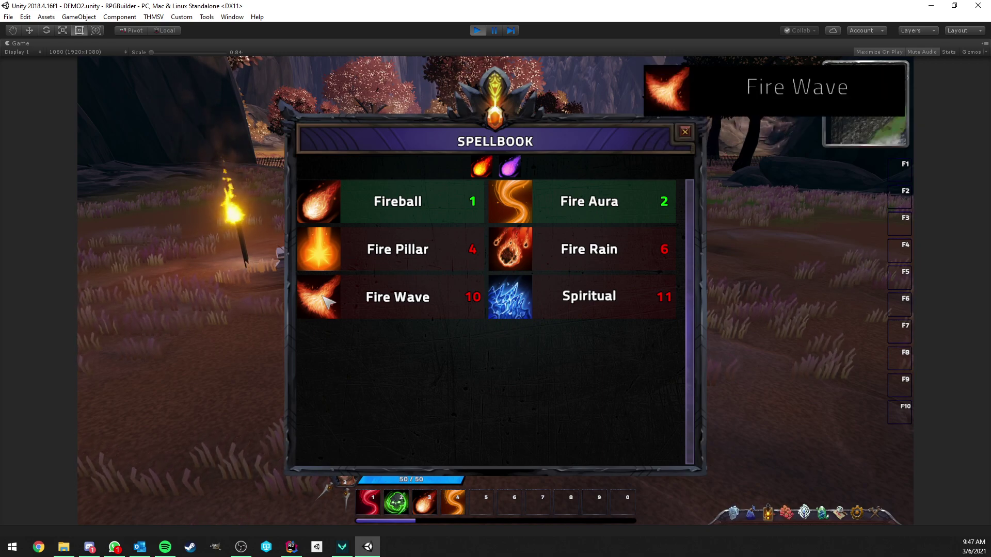
left_click(504, 169)
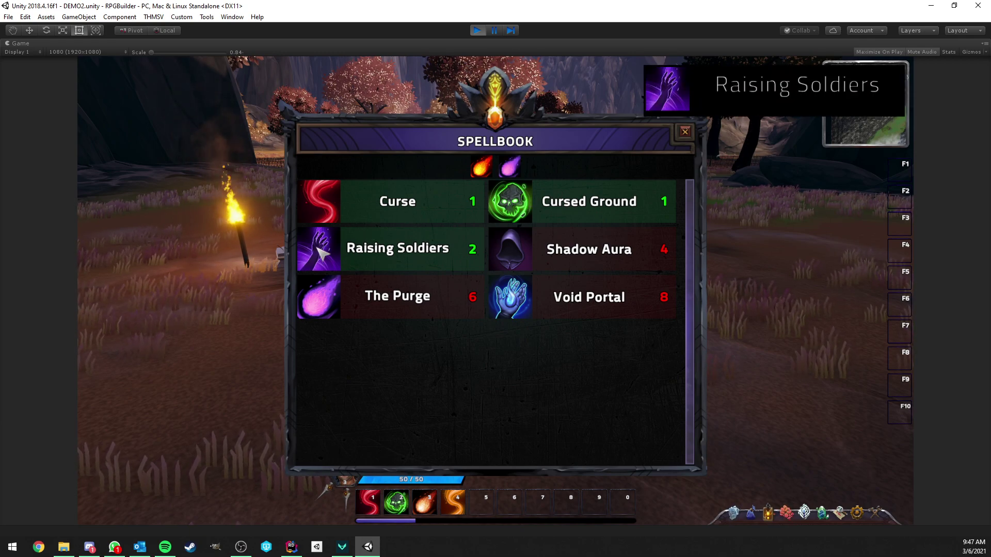
left_click_drag(387, 247, 481, 501)
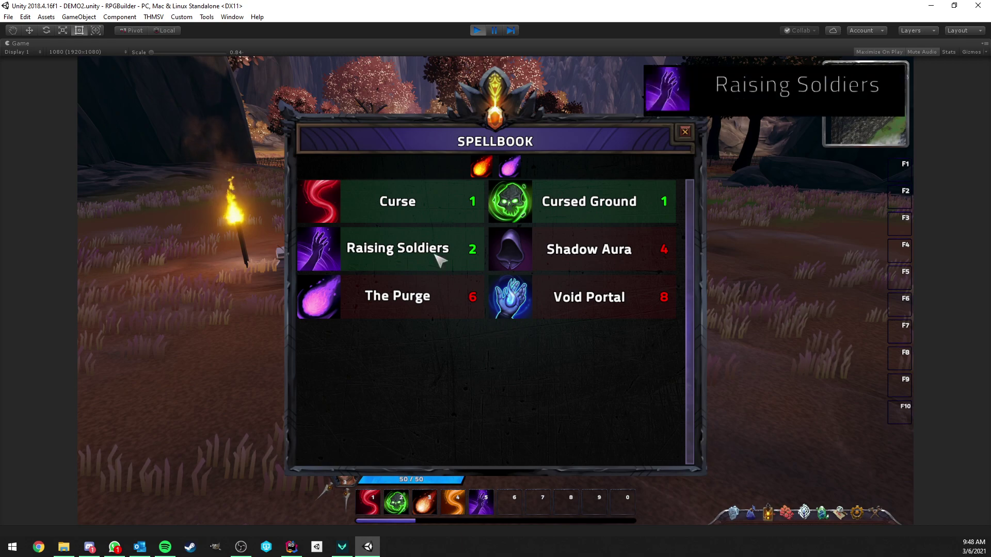
left_click(470, 163)
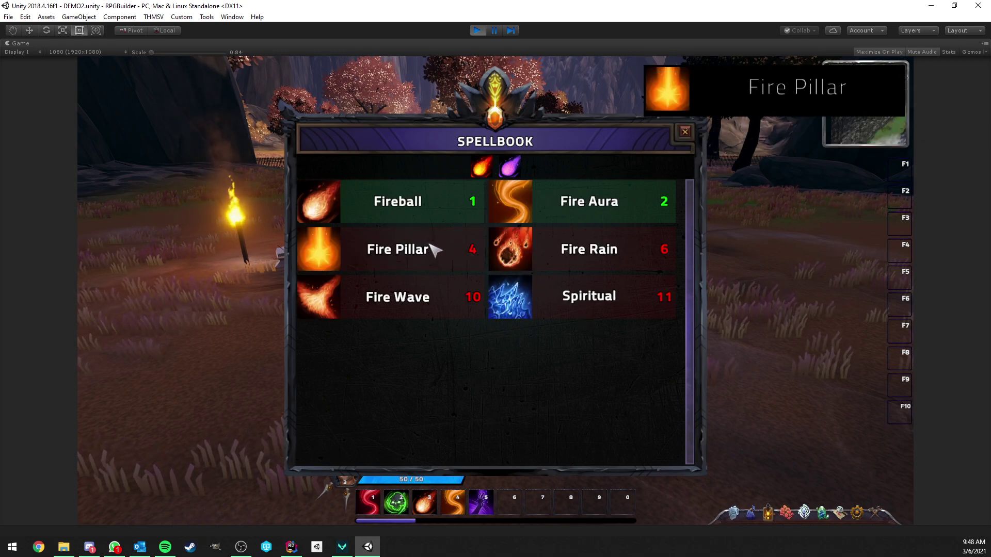
- Reopen the RPG Builder editor and move its window up and left
left_click(153, 16)
left_click(166, 27)
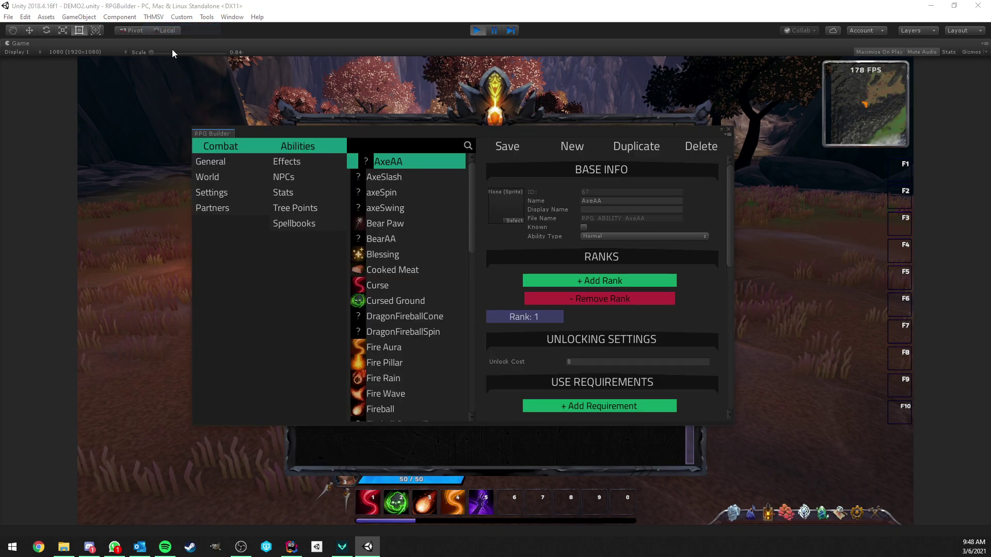
left_click_drag(243, 132, 153, 89)
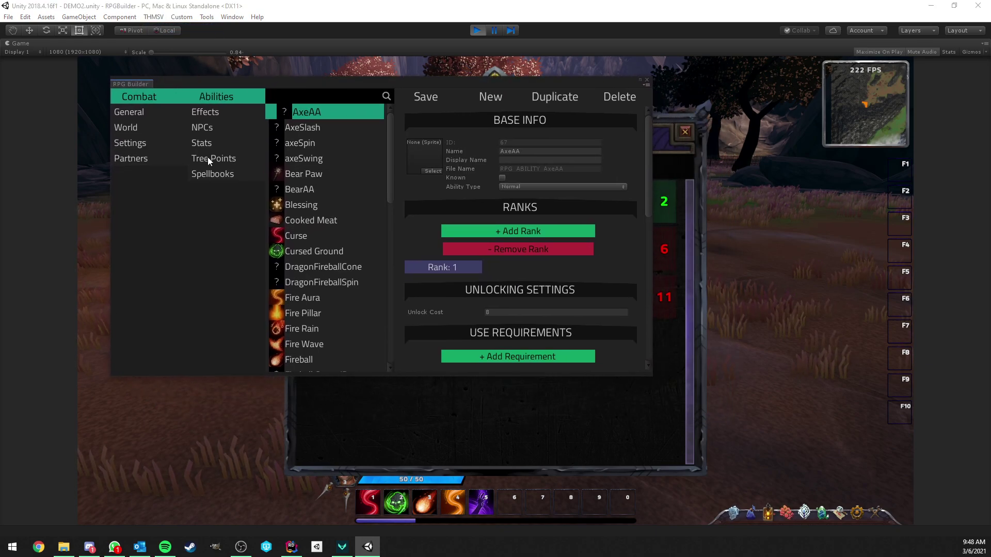
- Open the Spellbooks list, glance at Magespellbook2's shadow abilities, then select MageSpellbook
left_click(215, 174)
scroll(485, 190, "down", 3)
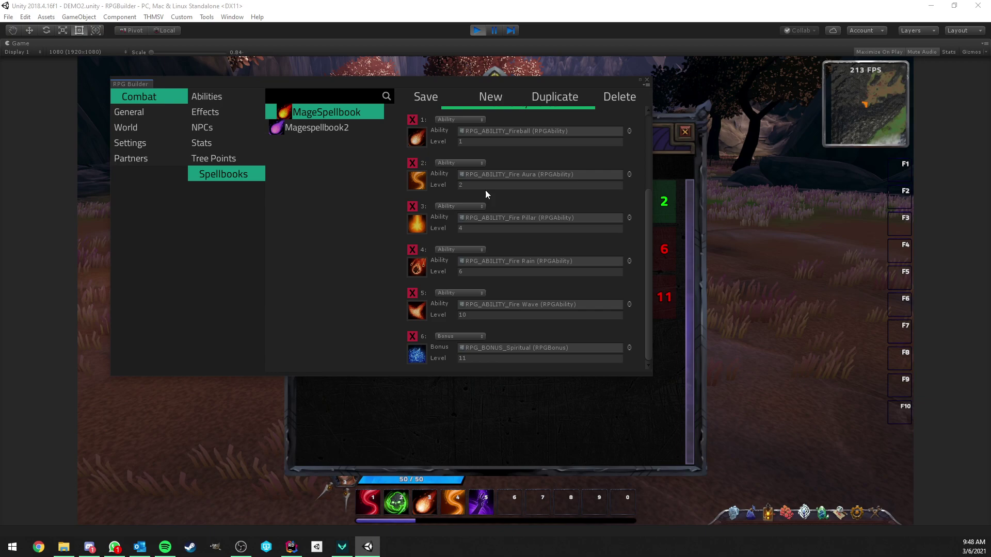
left_click(341, 129)
scroll(450, 163, "up", 3)
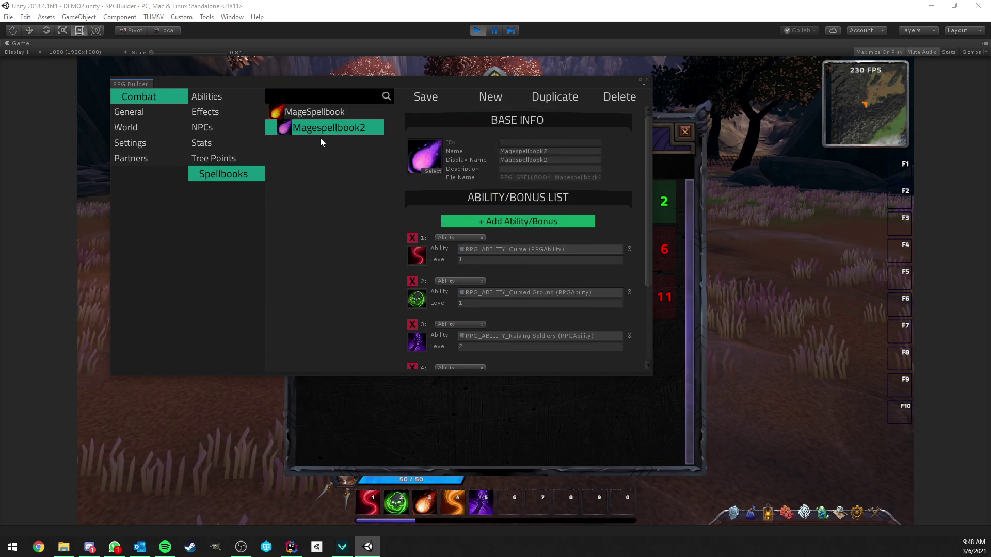
left_click(318, 112)
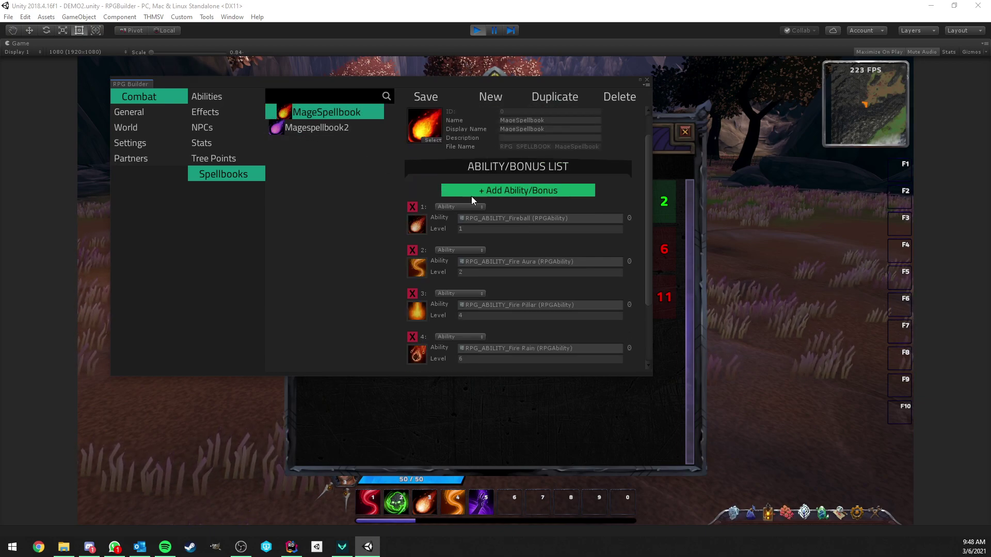
- Confirm entry 1 stays an ability and the Spiritual entry stays a bonus
left_click(457, 206)
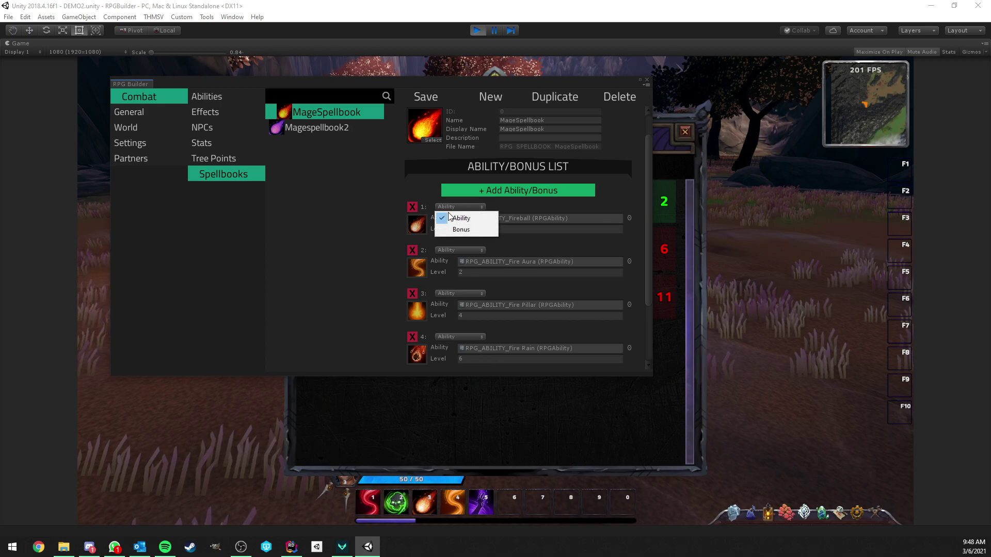
left_click(468, 230)
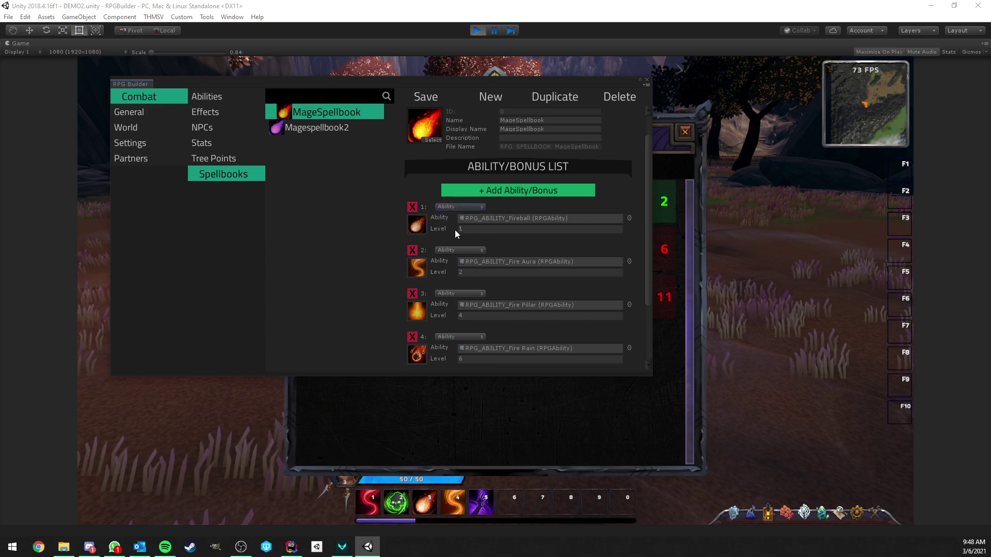
scroll(459, 222, "down", 3)
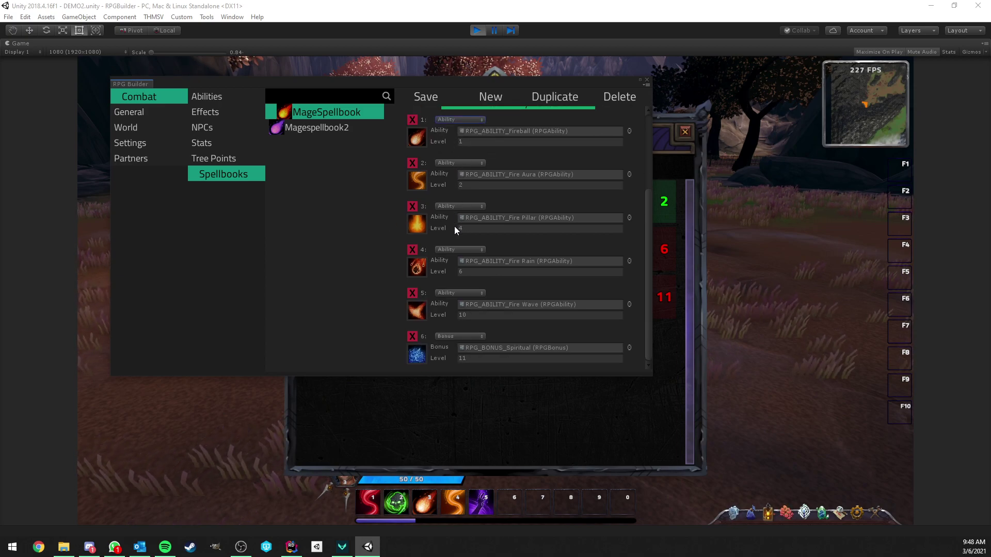
left_click(457, 337)
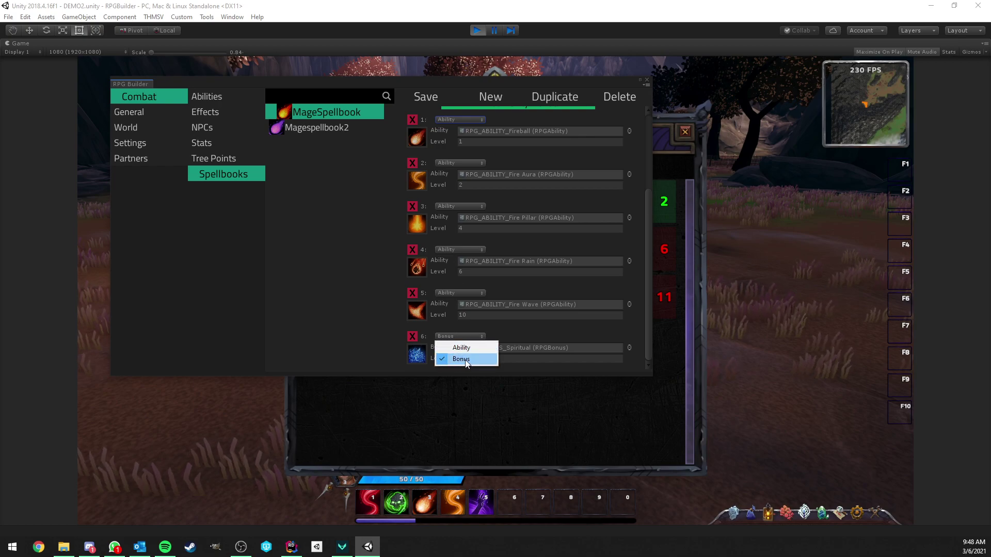
left_click(465, 360)
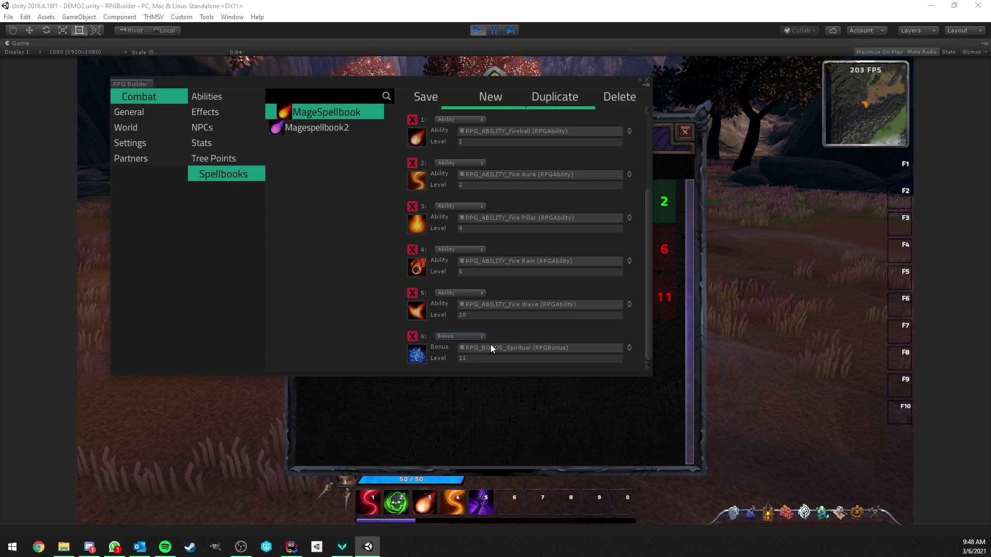
- Inspect the unlock levels: Fire Pillar 4, Fire Rain 6, Fire Wave 10, Spiritual 11
left_click(494, 359)
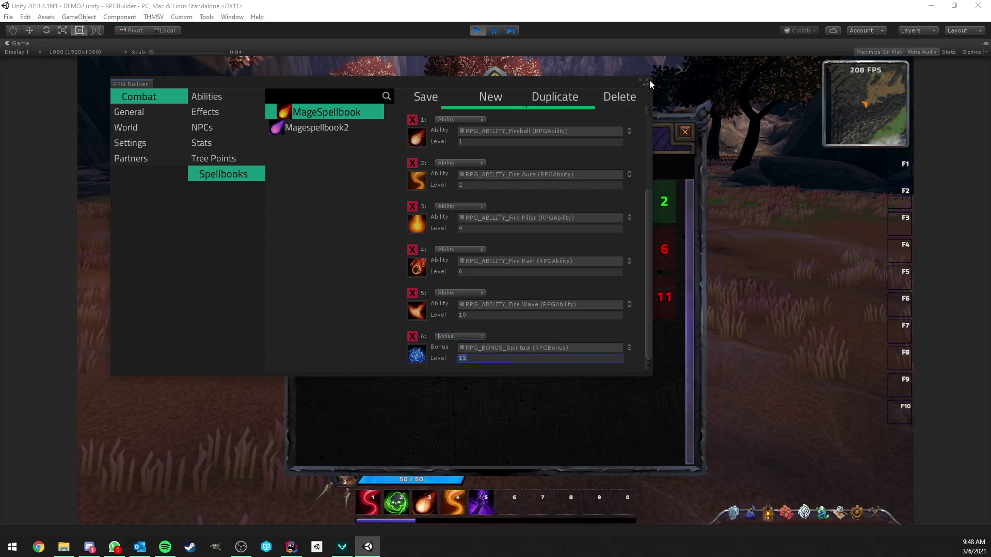
left_click(474, 228)
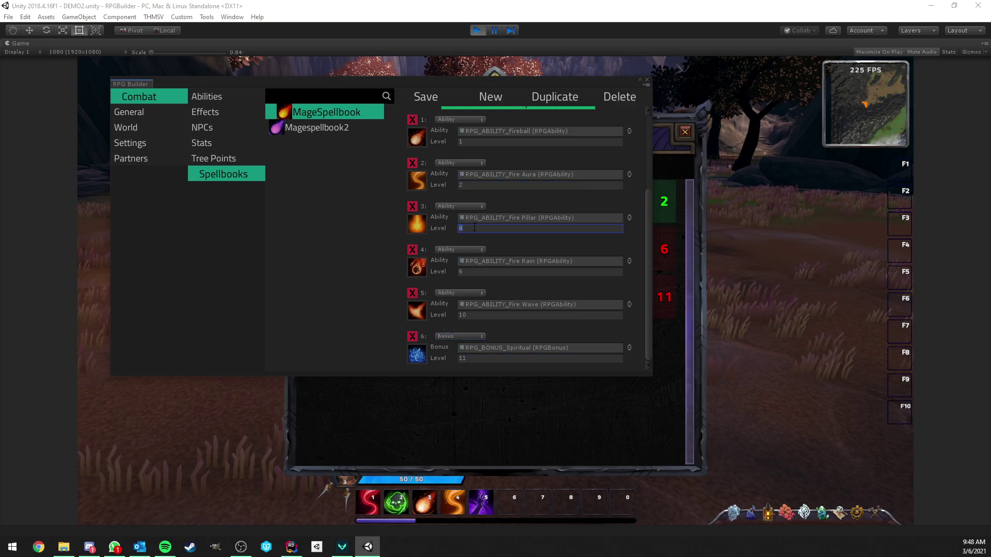
left_click(474, 271)
left_click(479, 314)
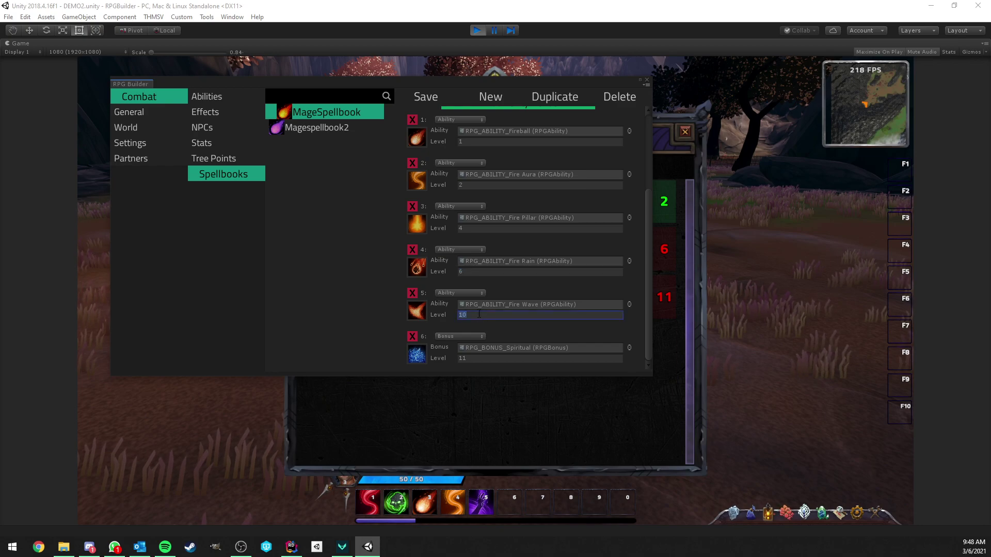
left_click(484, 360)
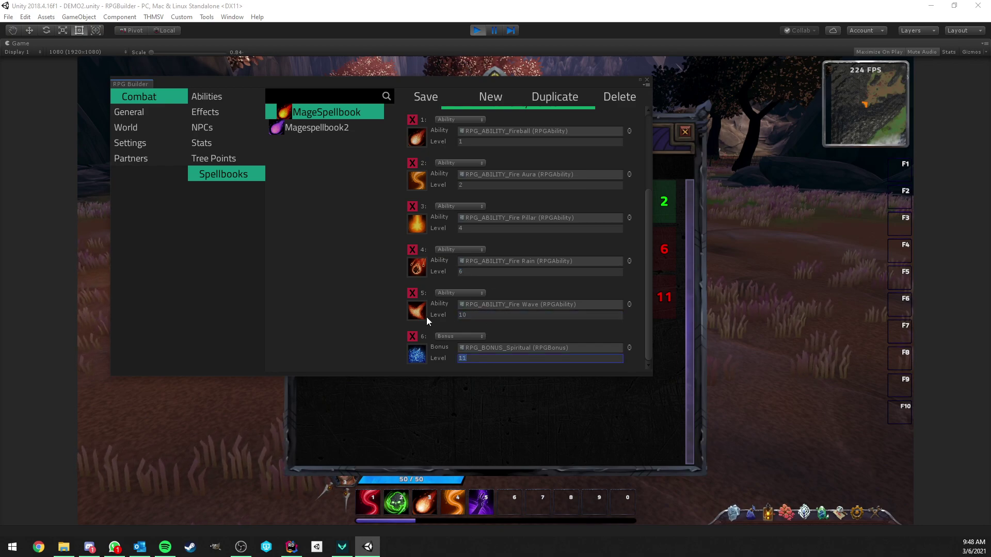
- Close the RPG Builder window to return to the game's fire Spellbook
left_click(646, 80)
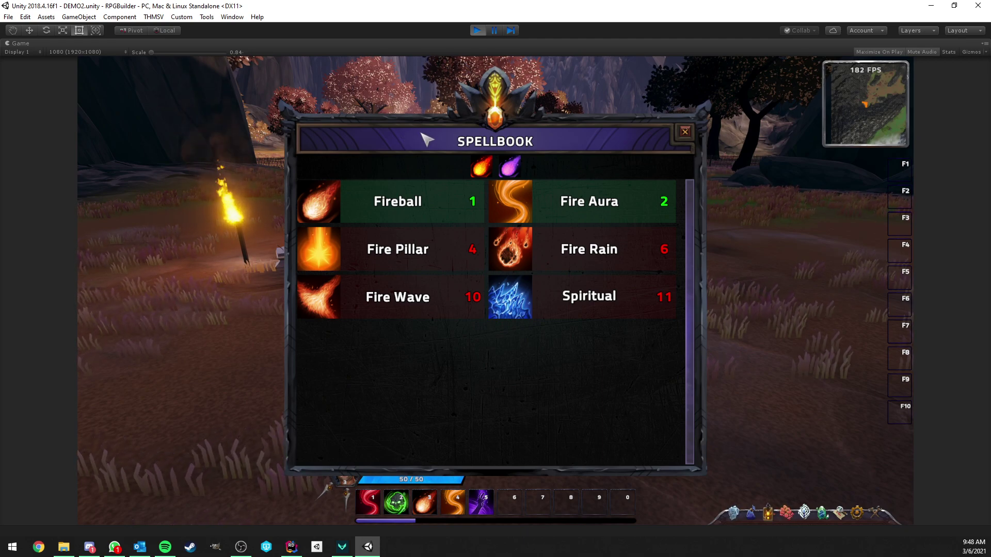
mouse_move(366, 207)
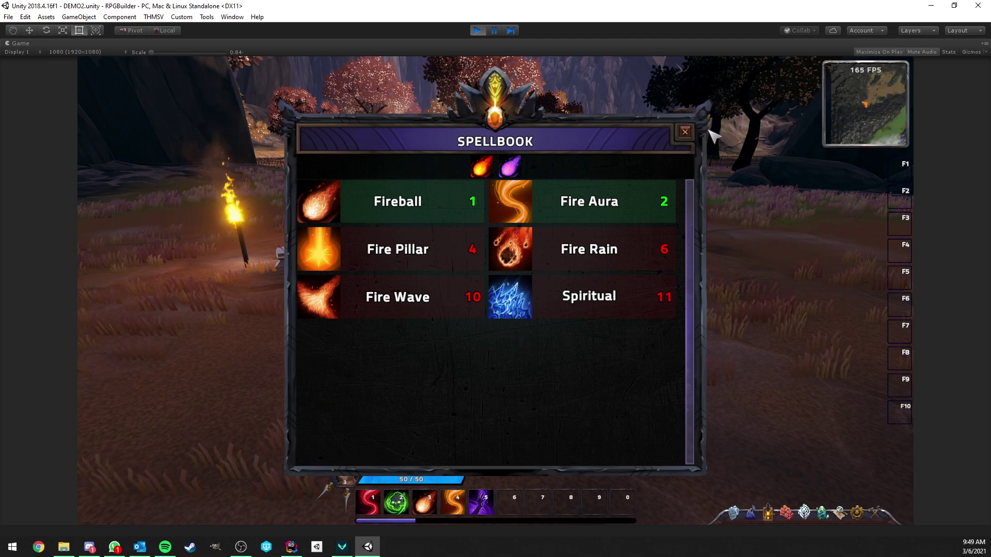
- Open the Sorcerer talent tree from the character panel's talents, then reopen the spellbook
left_click(685, 132)
key("c")
left_click(346, 149)
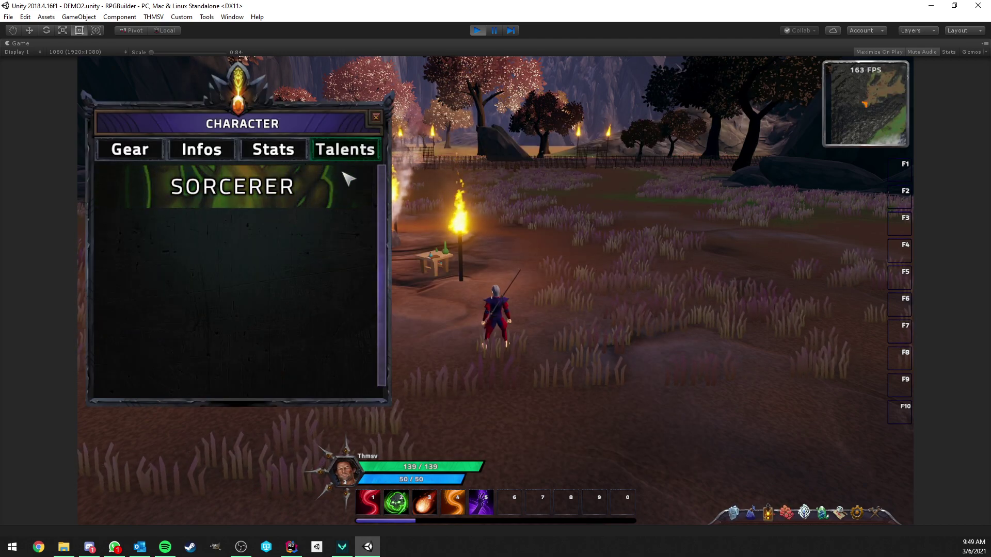
left_click(248, 239)
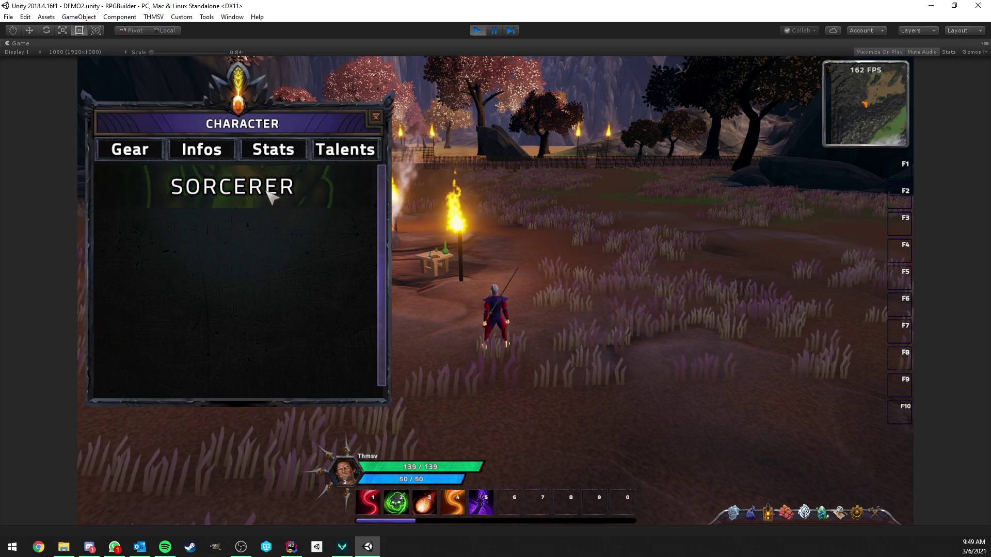
left_click(268, 193)
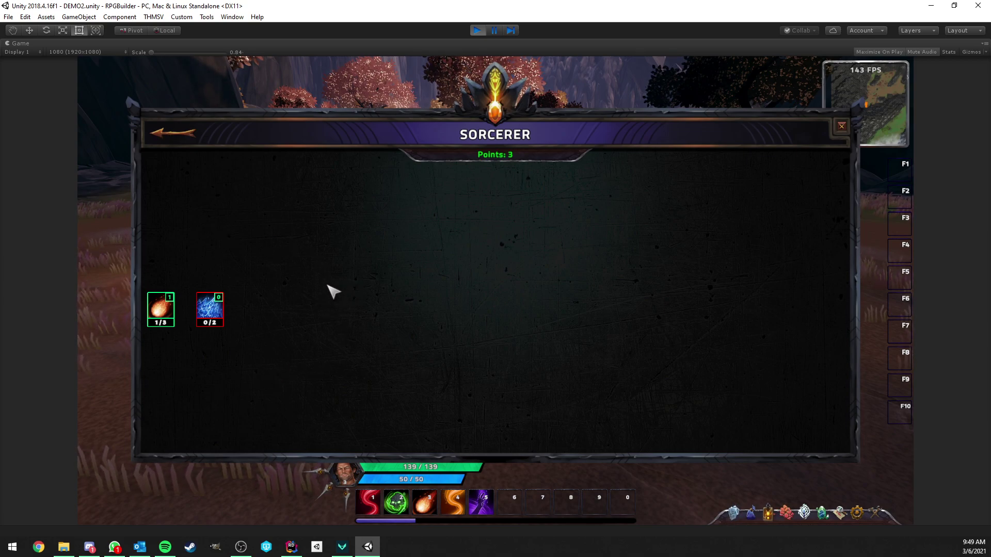
mouse_move(166, 310)
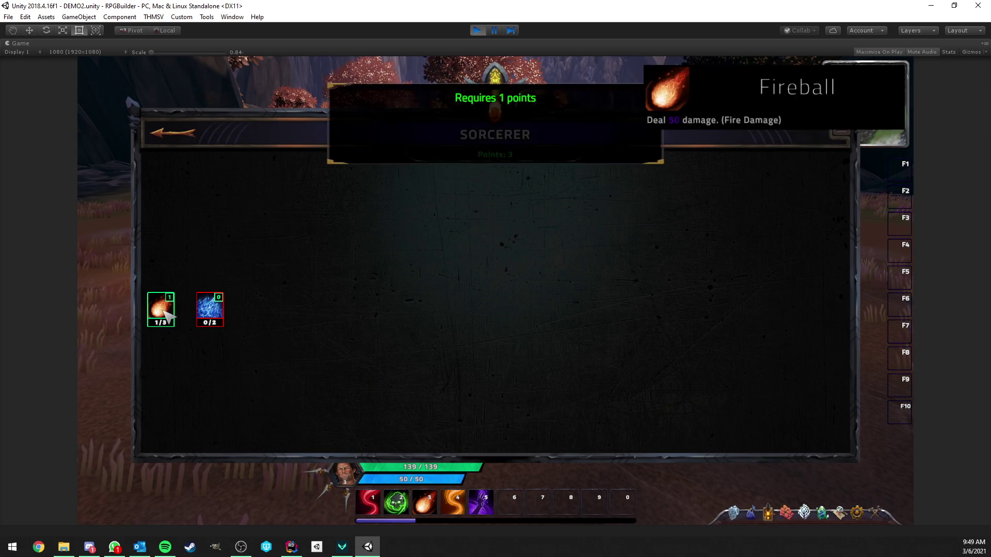
left_click(767, 514)
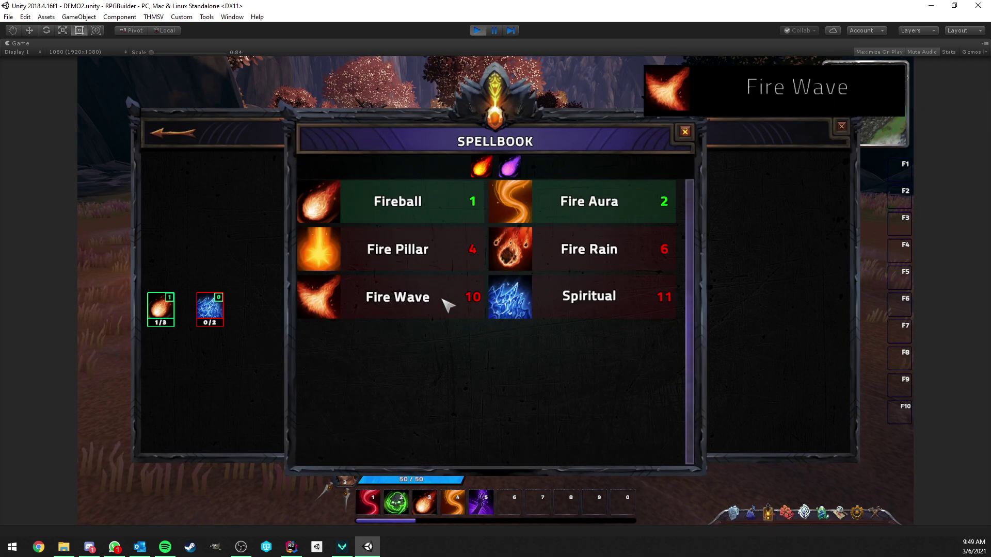
- Close the spellbook to reveal the Sorcerer talent tree
left_click(685, 133)
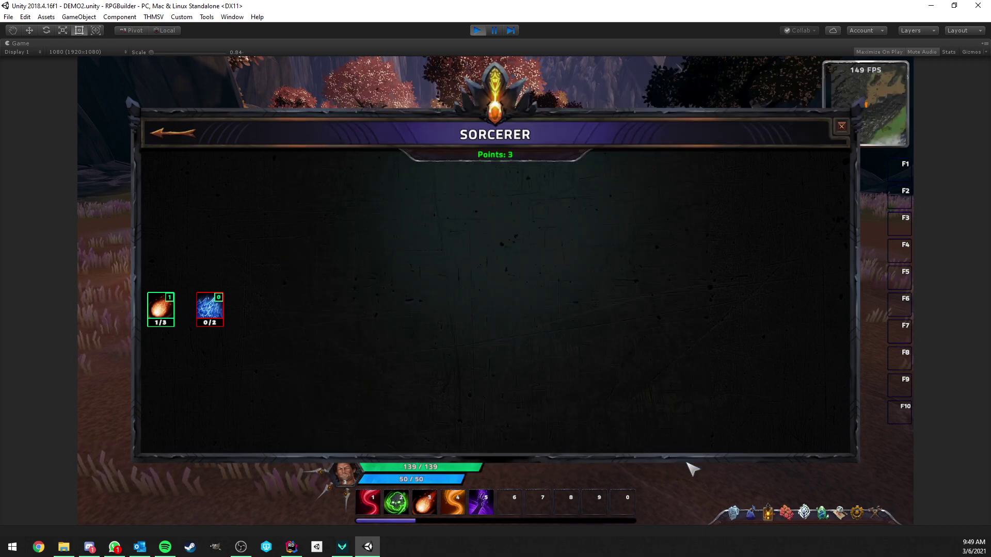
left_click(769, 514)
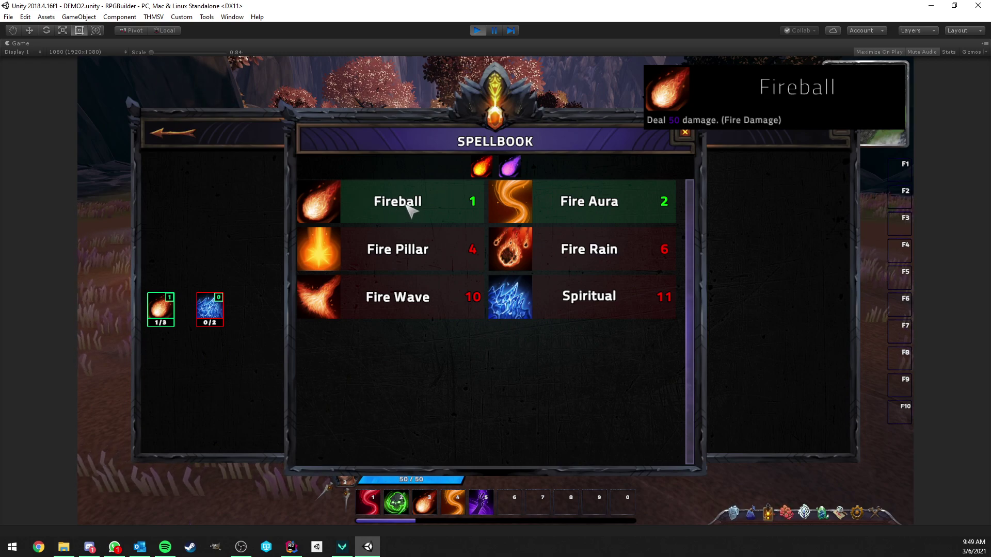
left_click(685, 133)
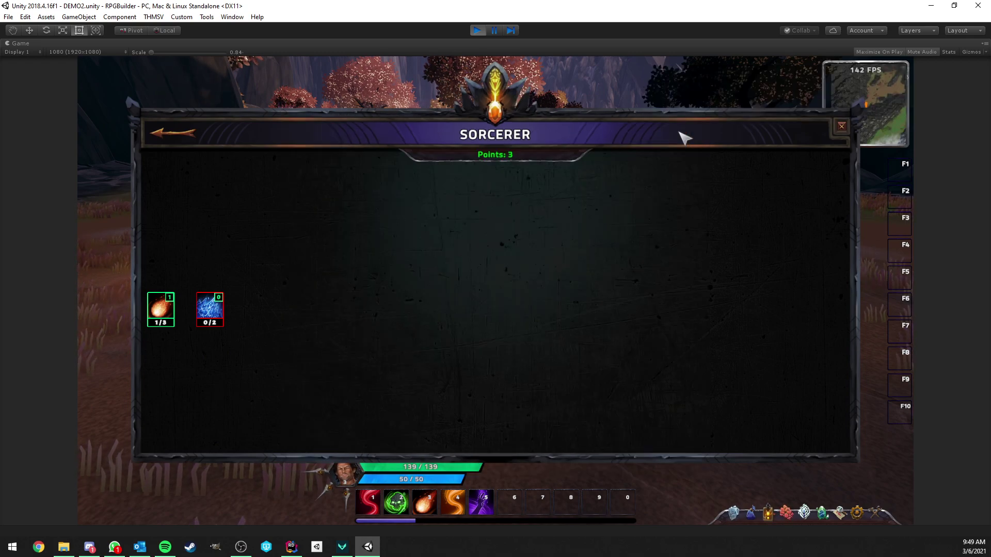
- Rank Fireball up to 3/3, refund it back to 1/3, and recheck the spellbook
left_click(166, 309)
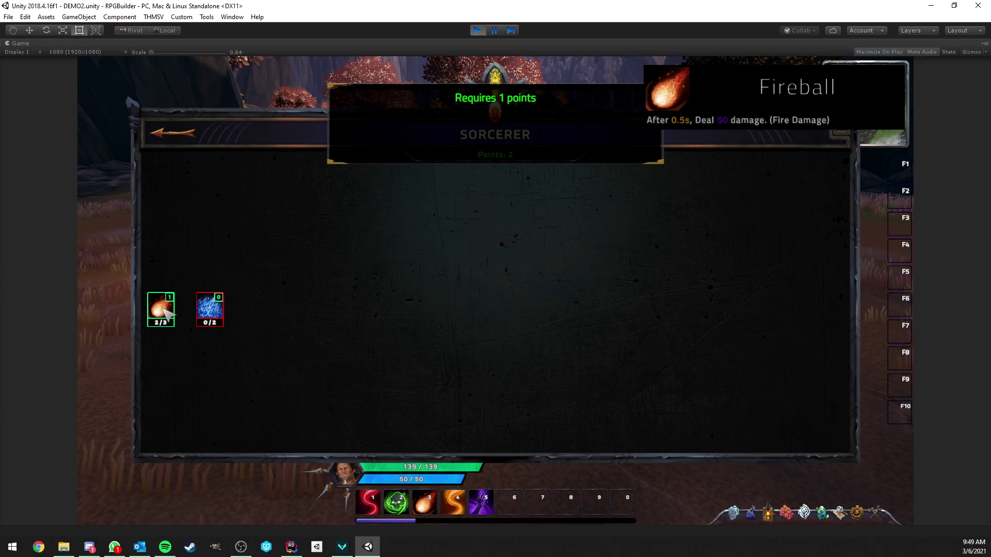
left_click(166, 308)
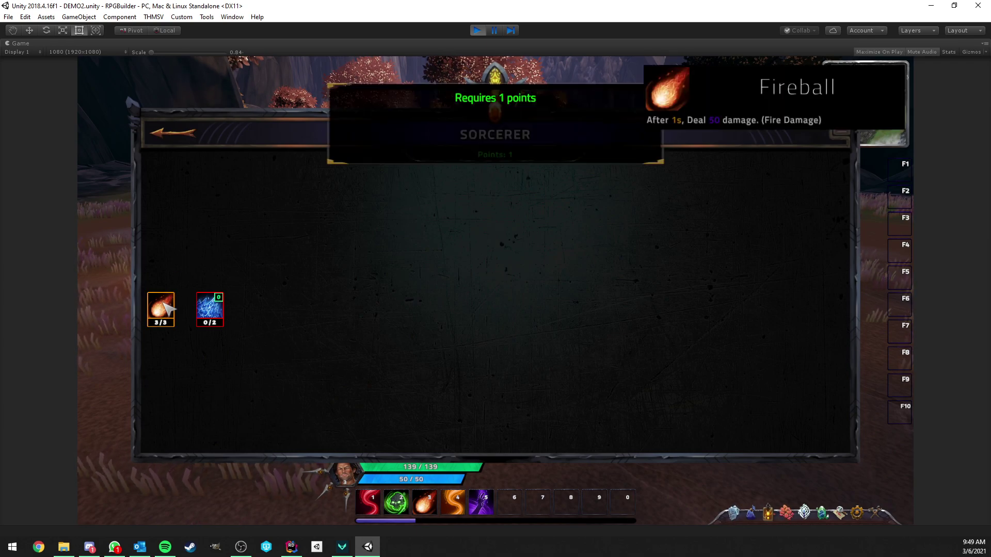
right_click(165, 309)
right_click(166, 308)
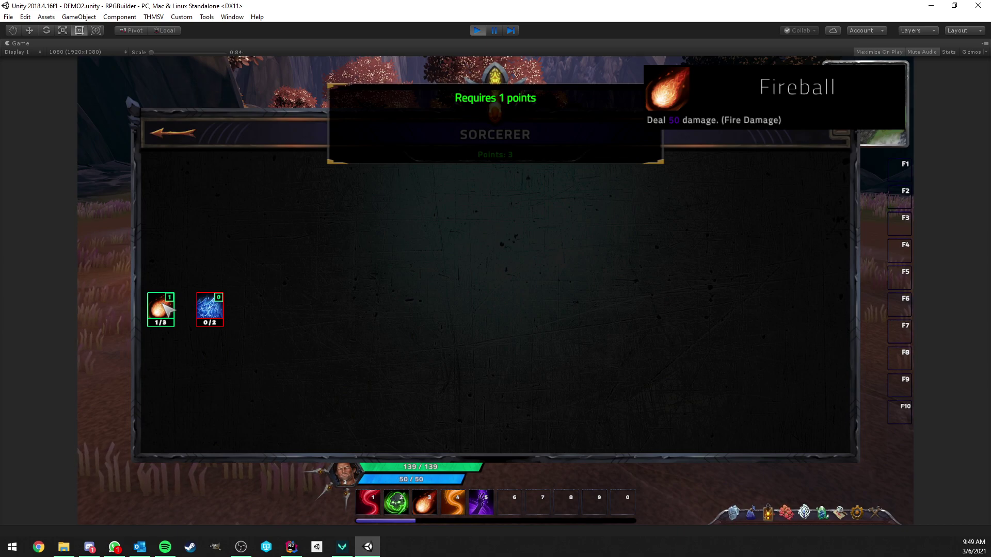
left_click(768, 514)
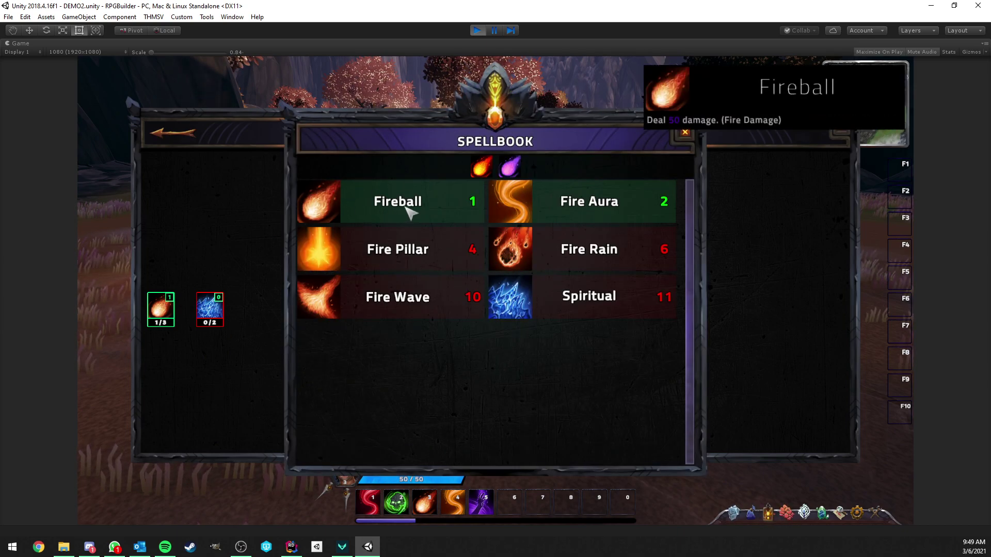
left_click(684, 134)
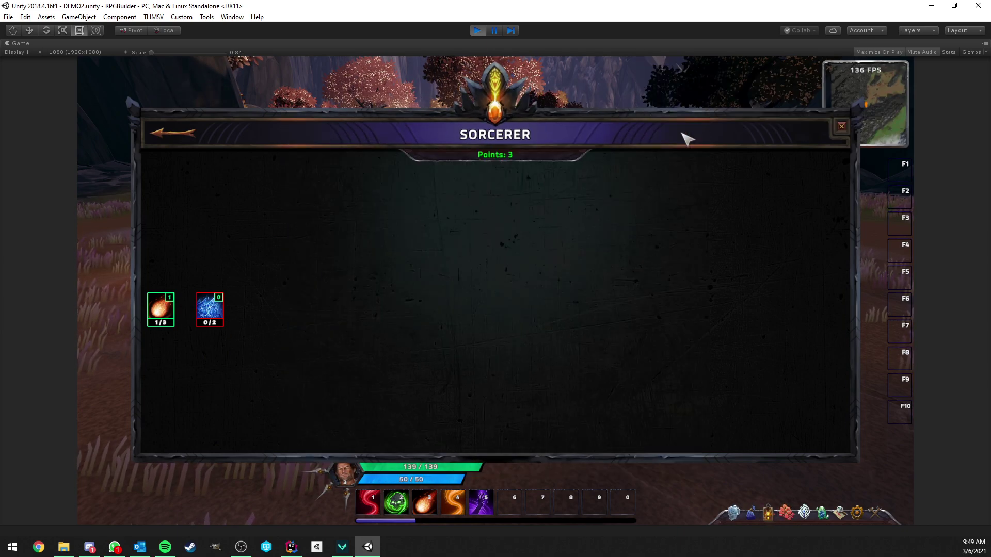
- Max the Fireball talent at 3/3, check the spellbook, and close the Sorcerer talent tree
left_click(169, 315)
left_click(168, 314)
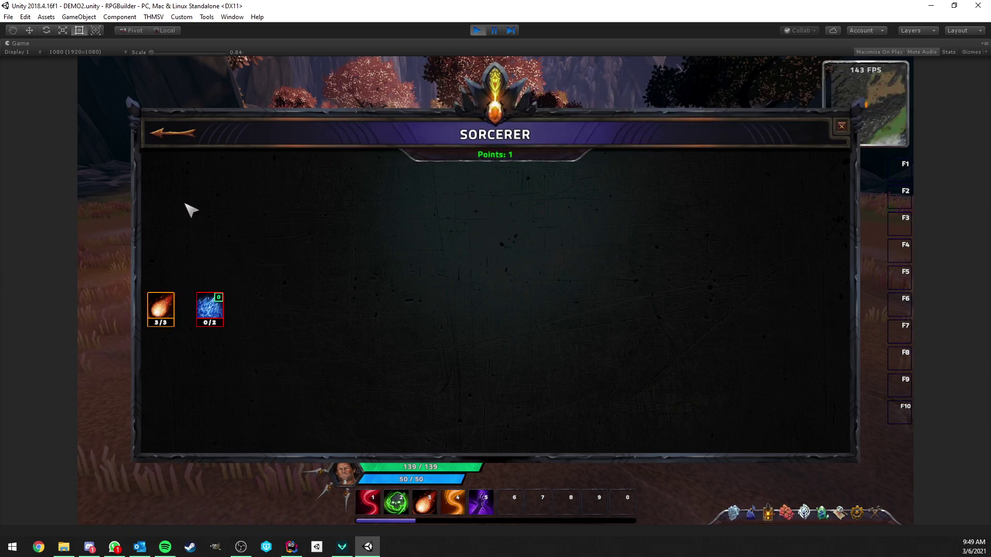
left_click(773, 517)
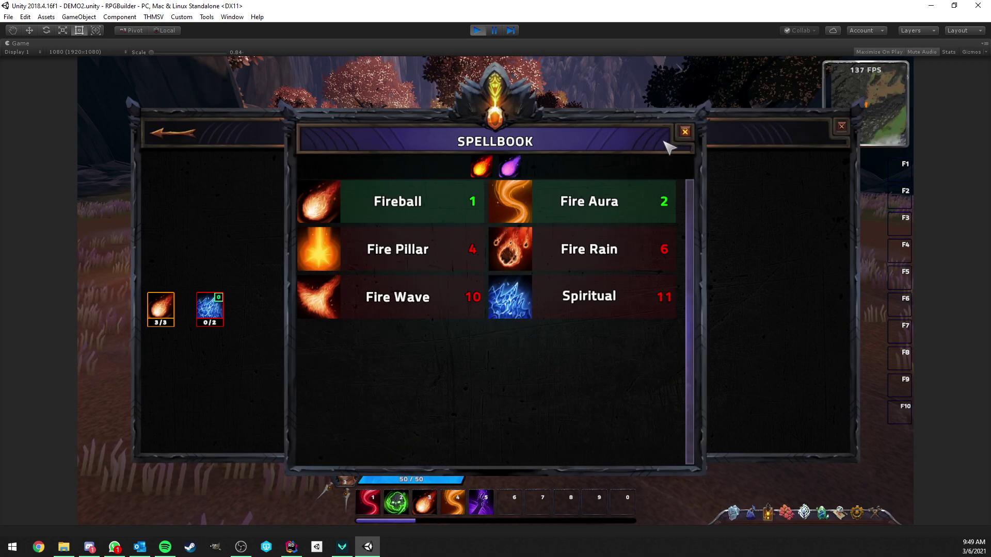
left_click(685, 132)
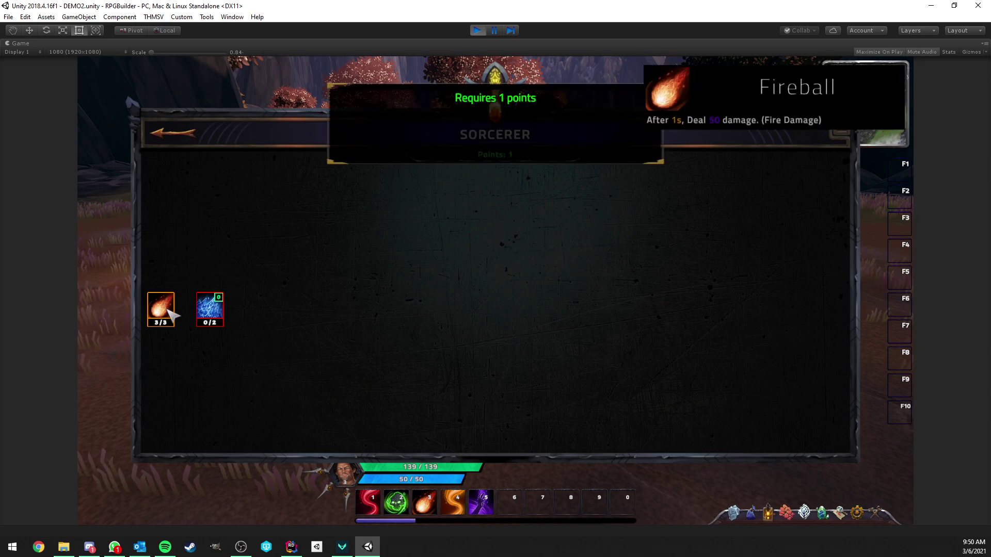
mouse_move(172, 313)
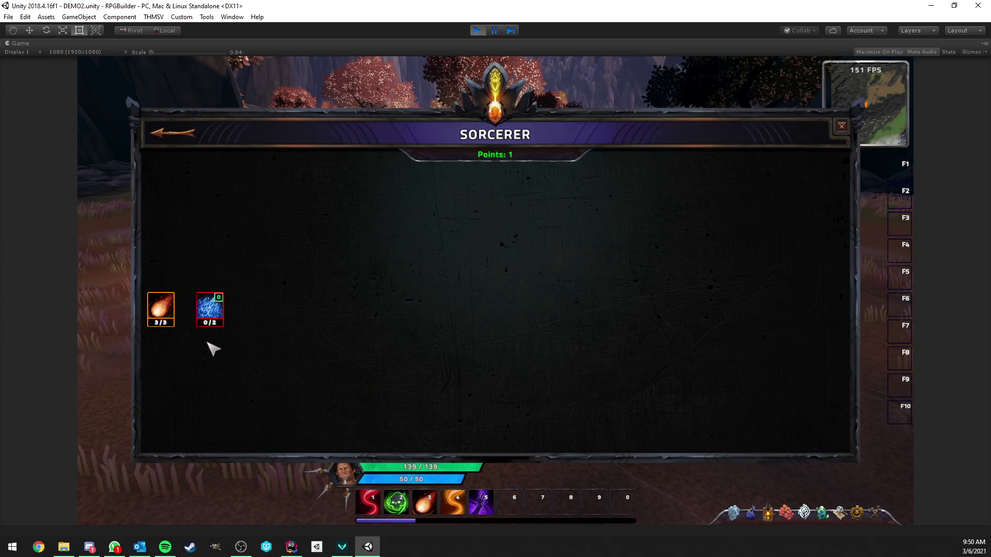
mouse_move(218, 311)
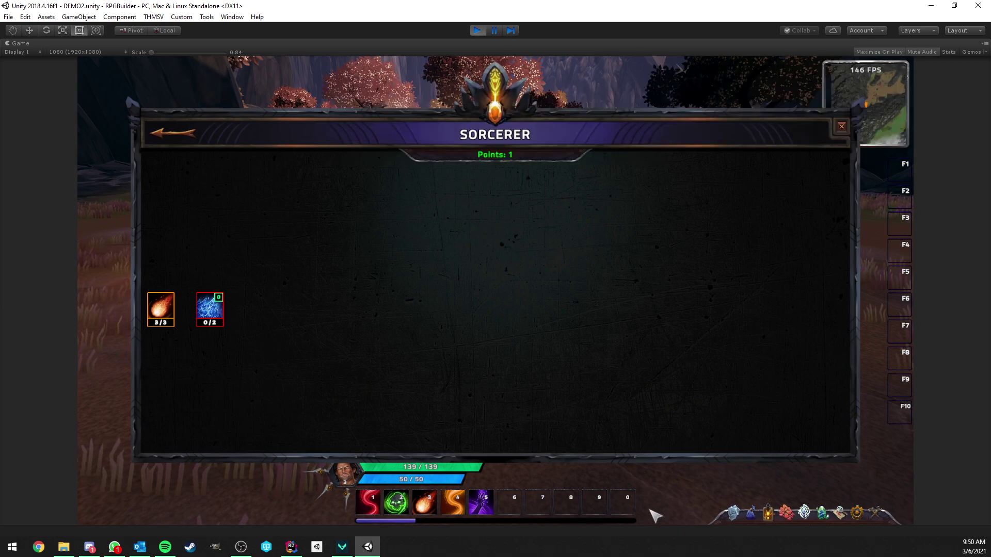
left_click(769, 515)
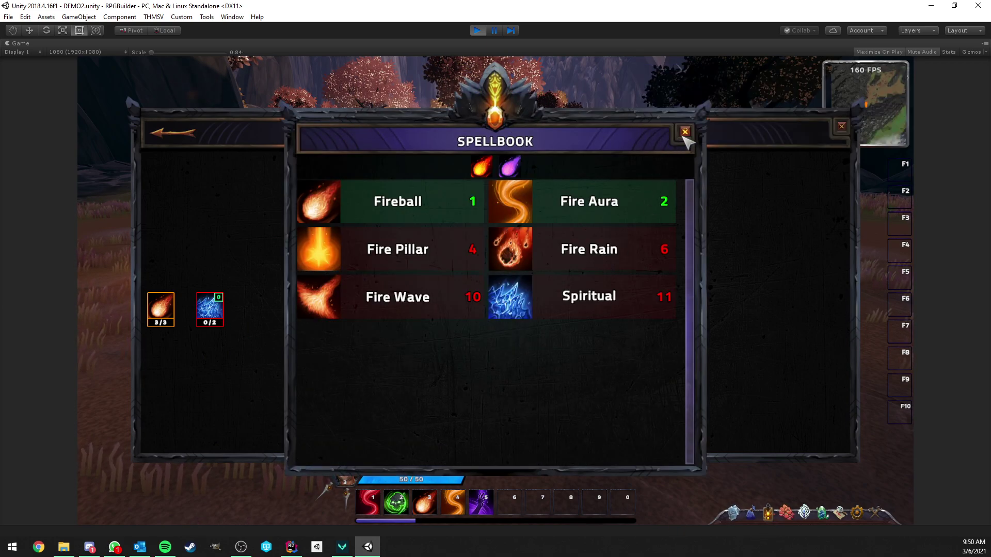
left_click(685, 133)
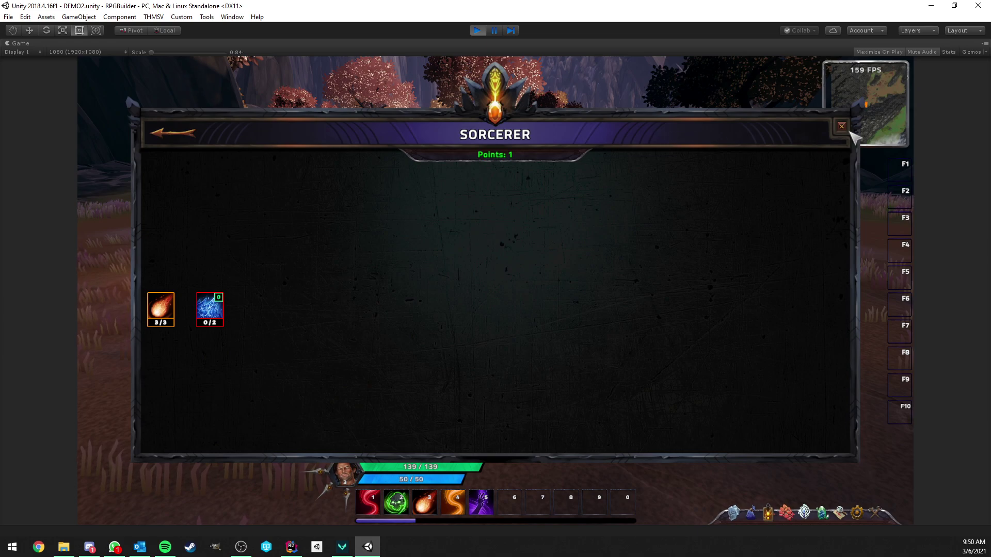
left_click(843, 127)
- Grant 25 Class XP five times in the Combat options to reach level 11
key("F12")
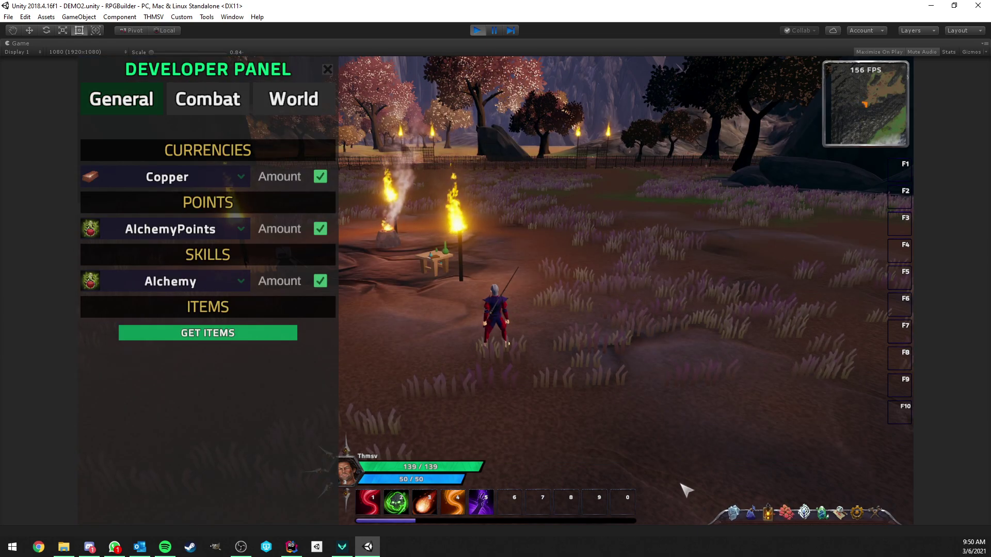
key("p")
left_click(209, 106)
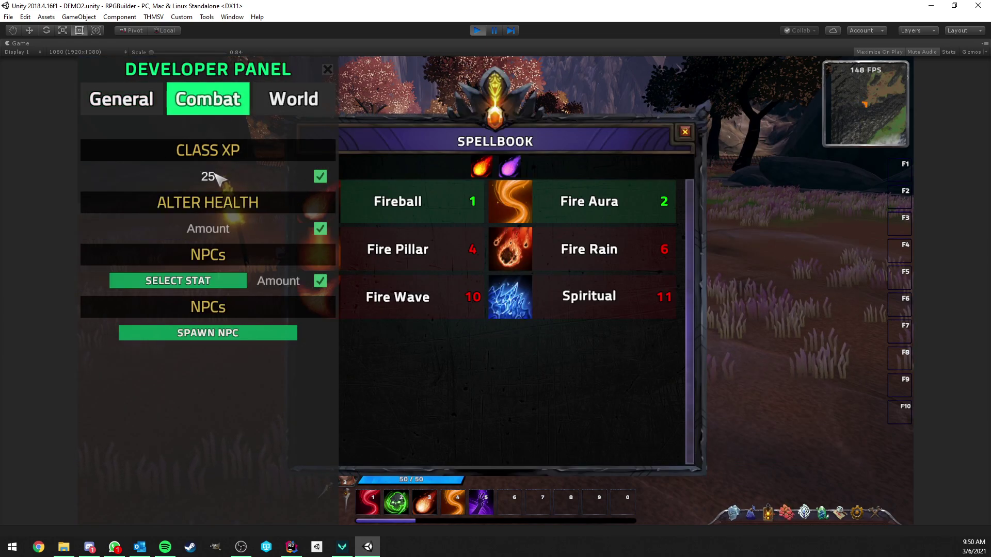
left_click(320, 176)
left_click(320, 176)
left_click(320, 177)
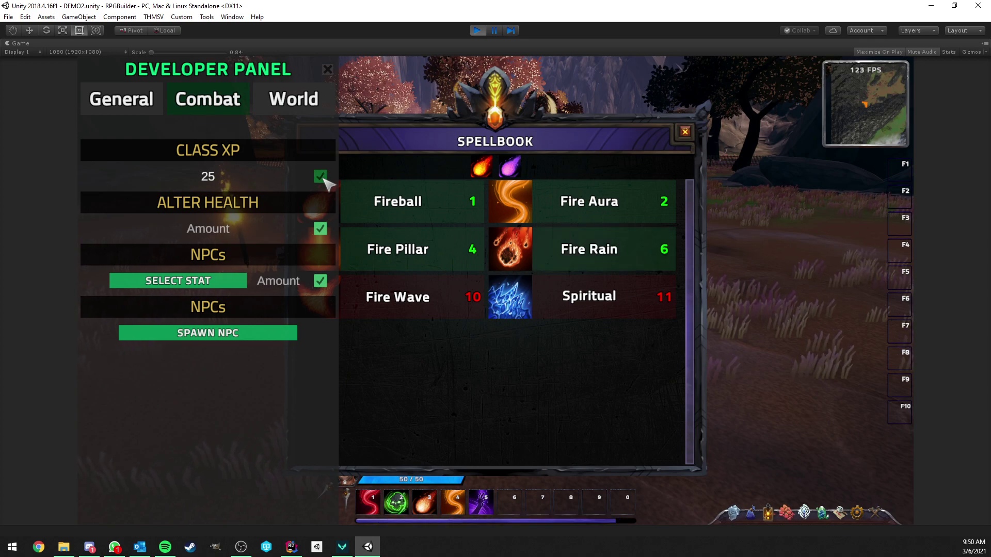
left_click(320, 176)
left_click(320, 177)
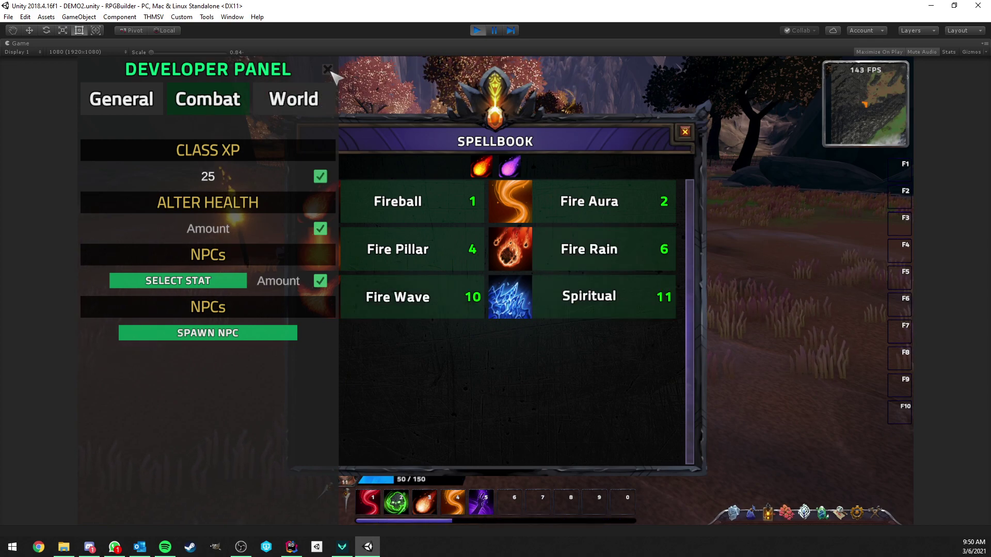
key("Escape")
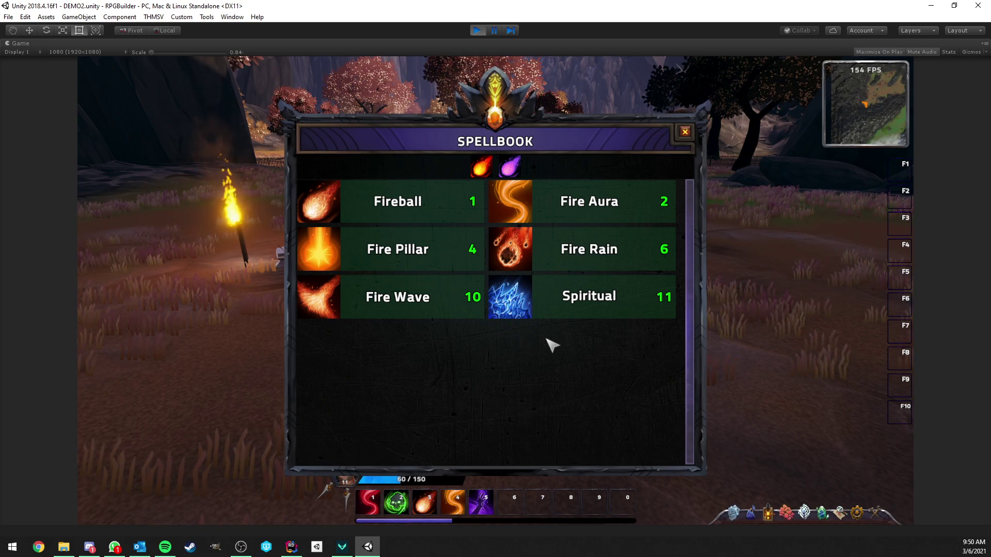
- Rank the Sorcerer's Spiritual talent up to 2/2, bringing maximum mana to 250
left_click(686, 132)
key("k")
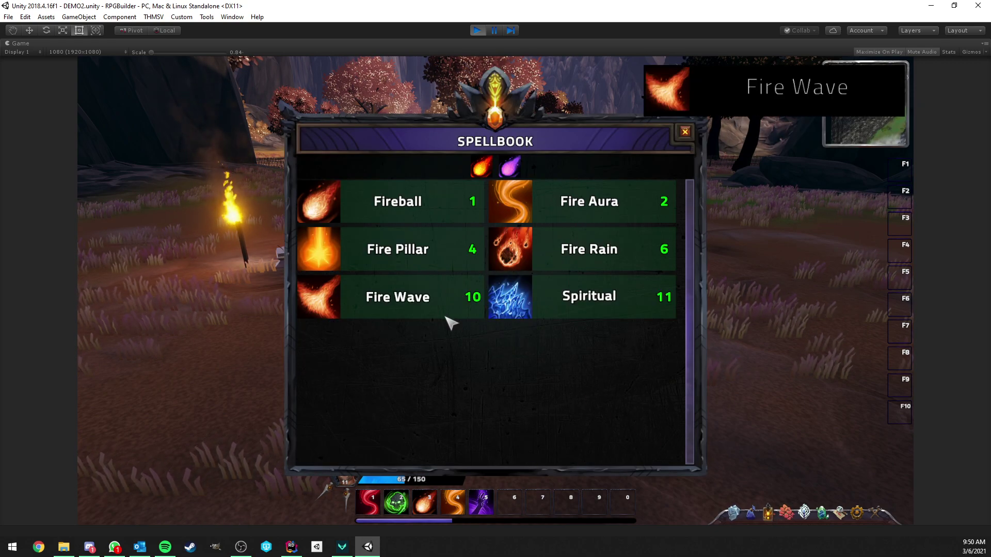
key("n")
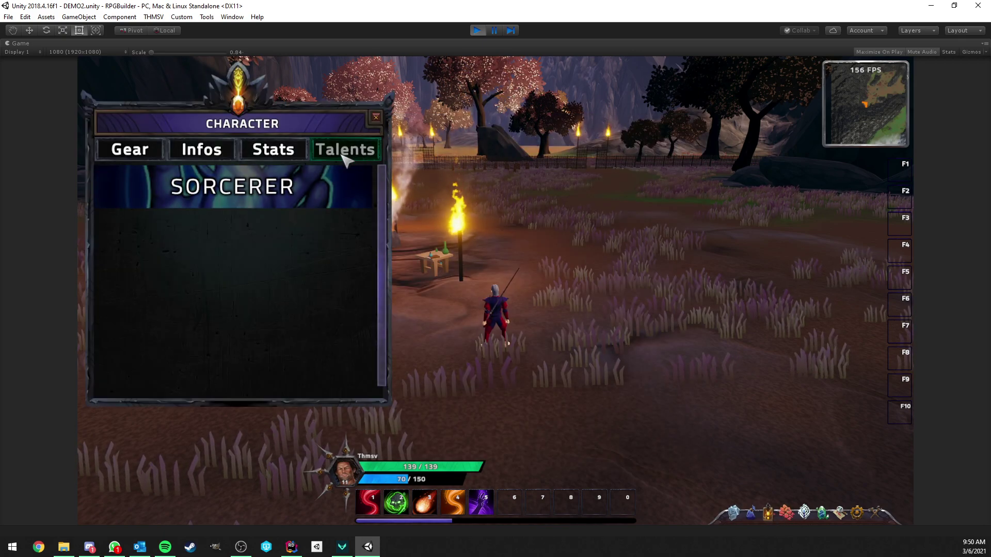
left_click(289, 187)
mouse_move(216, 307)
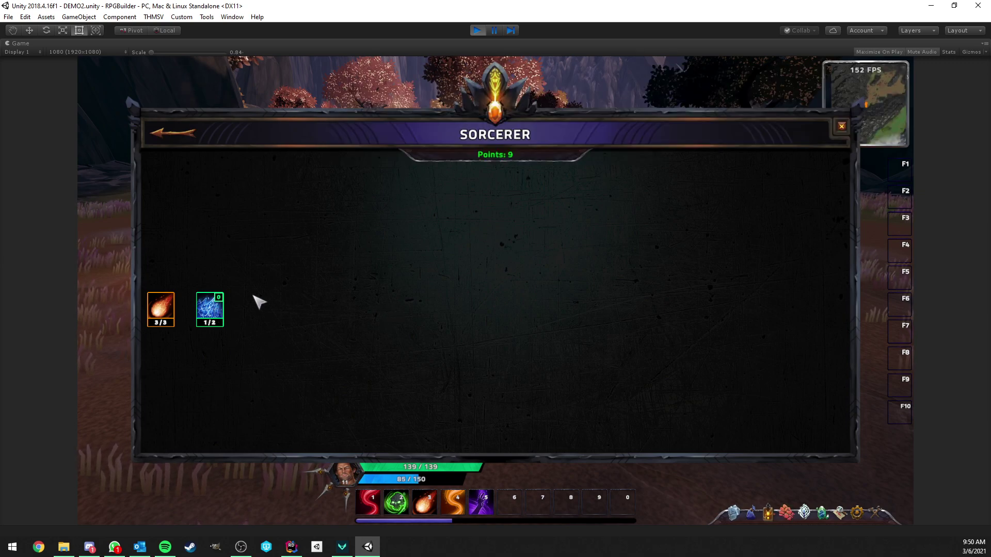
left_click(219, 312)
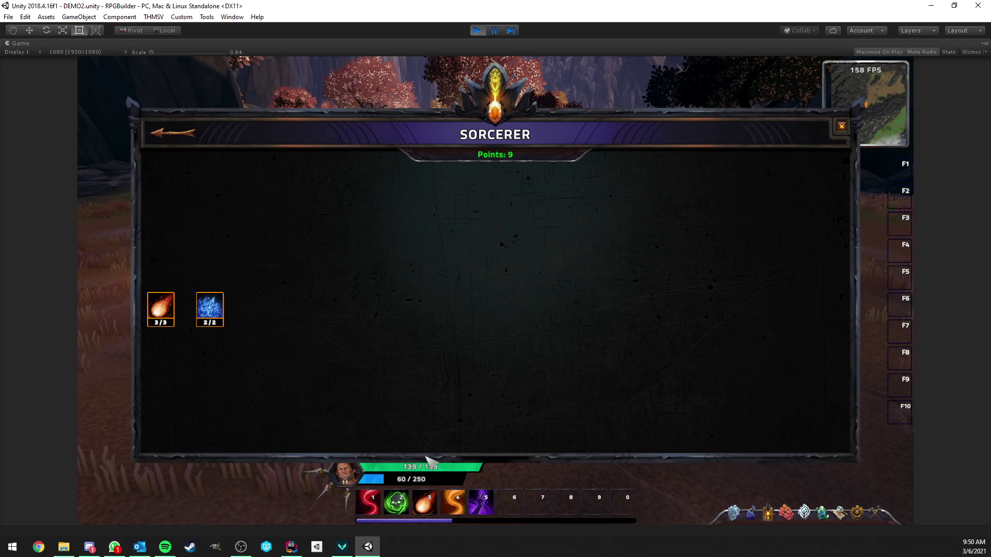
left_click(841, 126)
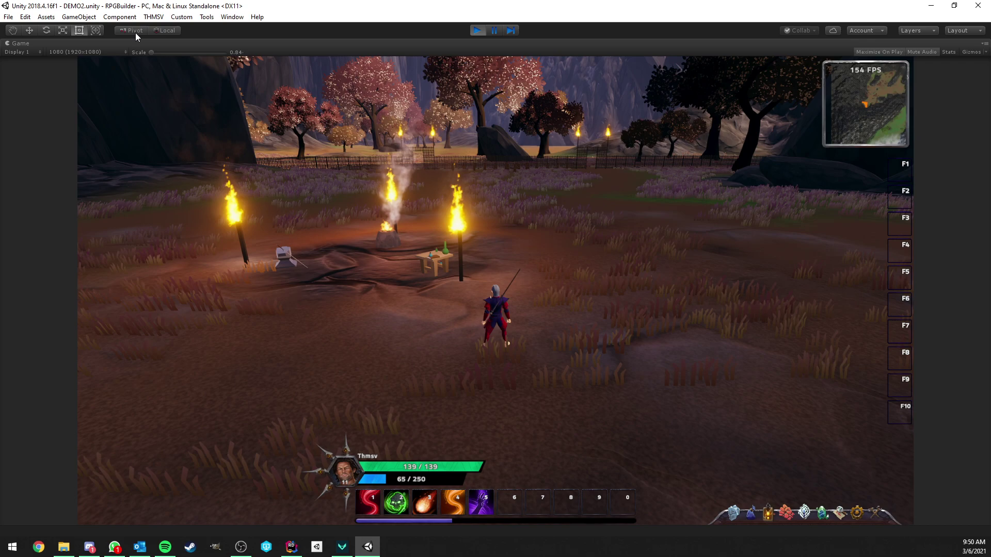
- Open the Spiritual bonus in the RPG Builder editor: rank 2 requires an equipped STAFF
left_click(153, 16)
left_click(196, 29)
left_click(164, 114)
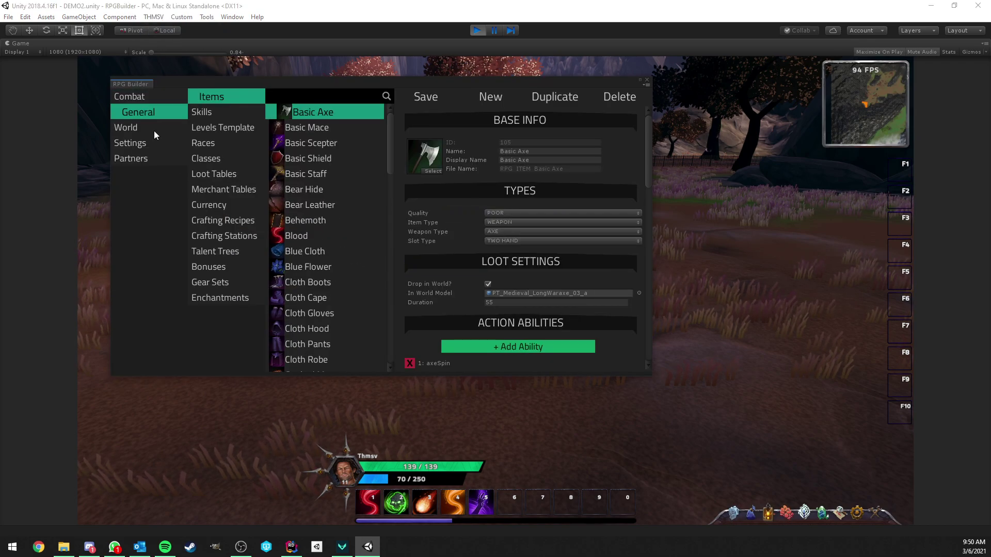
left_click(219, 265)
scroll(503, 191, "down", 8)
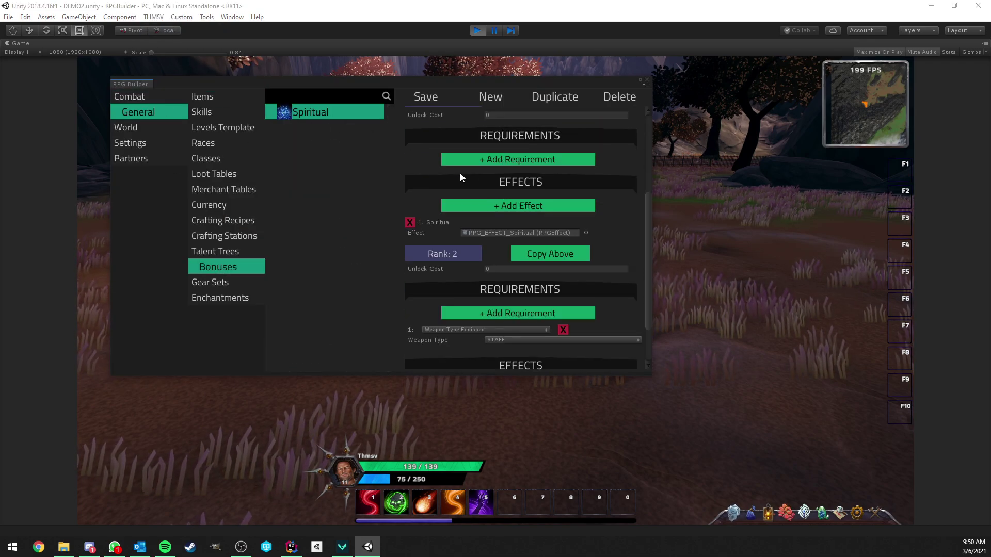
scroll(477, 283, "up", 3)
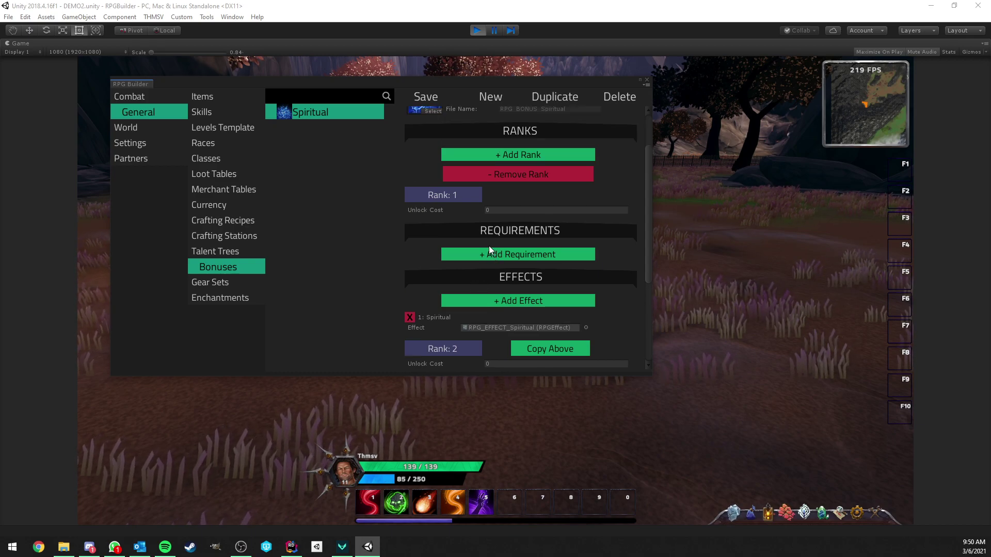
scroll(488, 246, "down", 3)
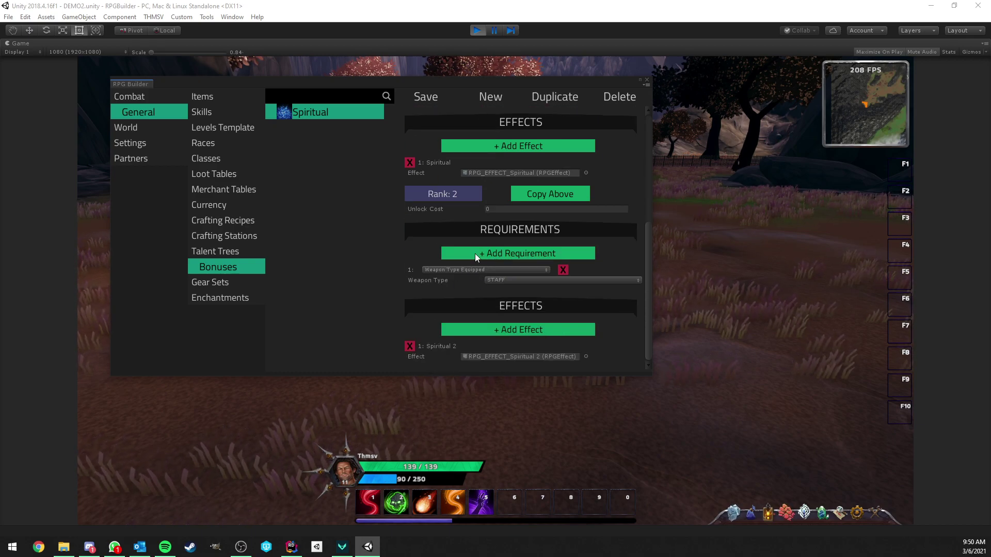
- Return to the game and unequip the Basic Staff from the character's gear into the inventory
left_click(647, 80)
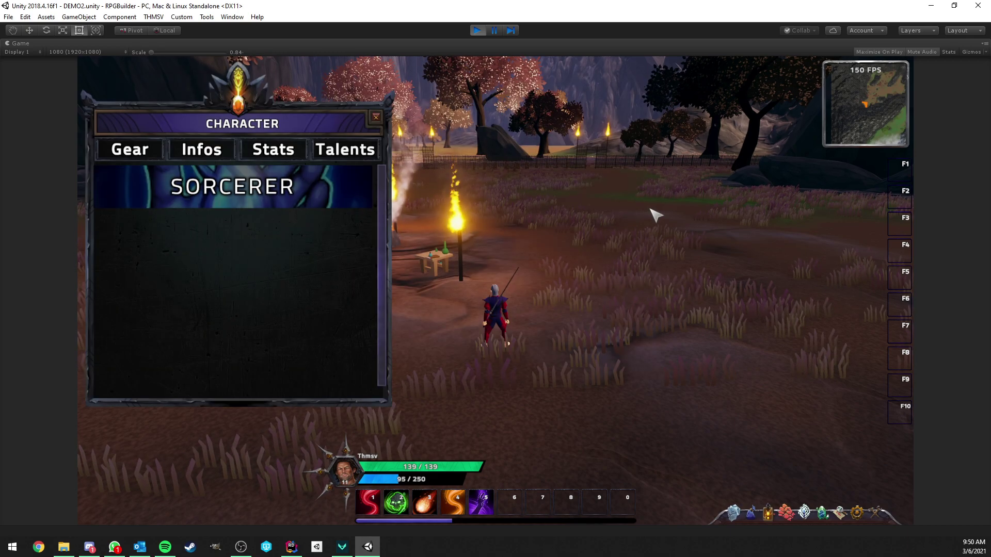
left_click(124, 149)
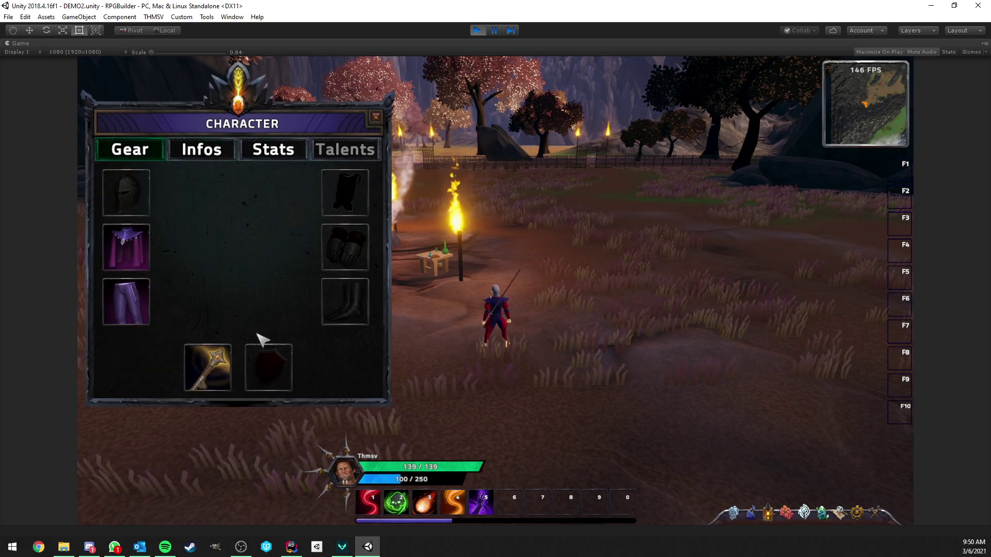
right_click(216, 361)
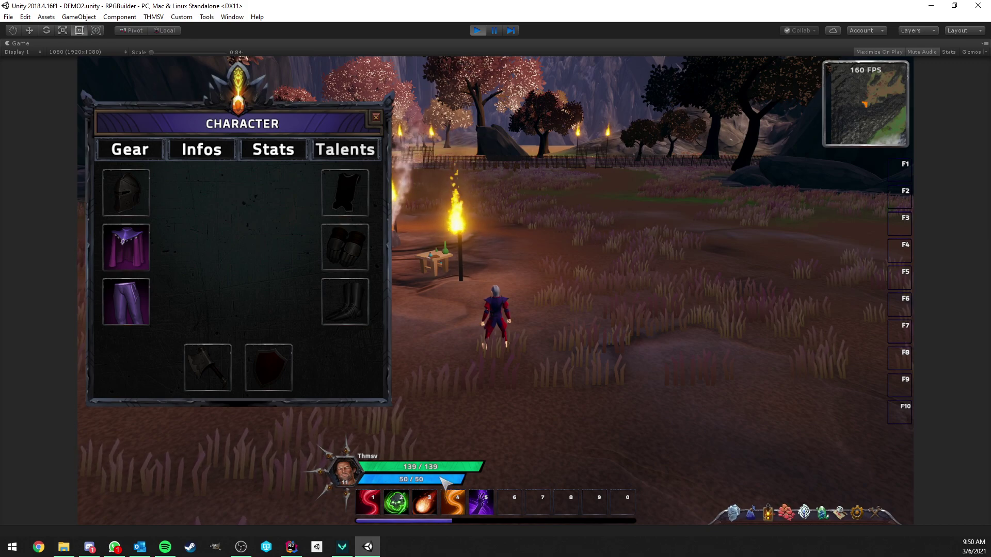
key("i")
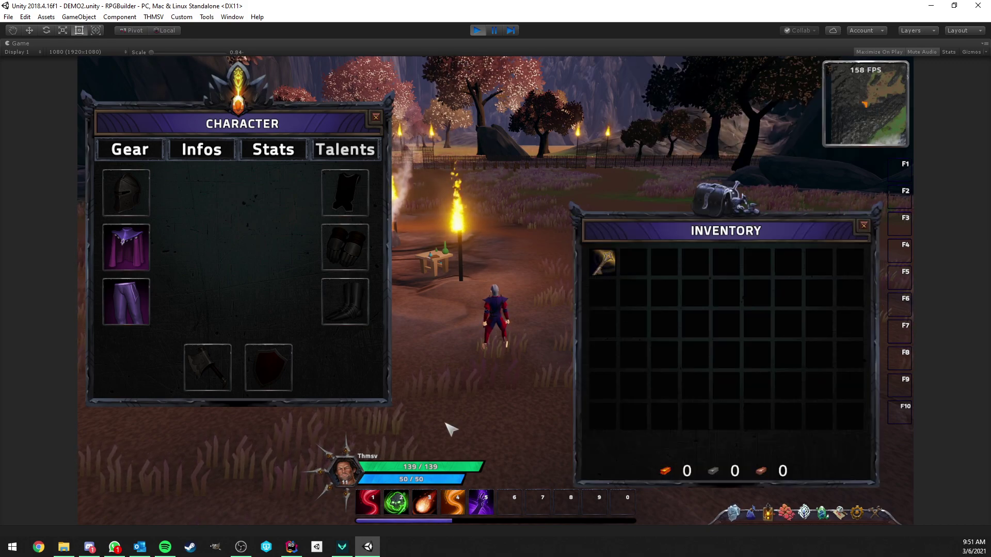
right_click(613, 266)
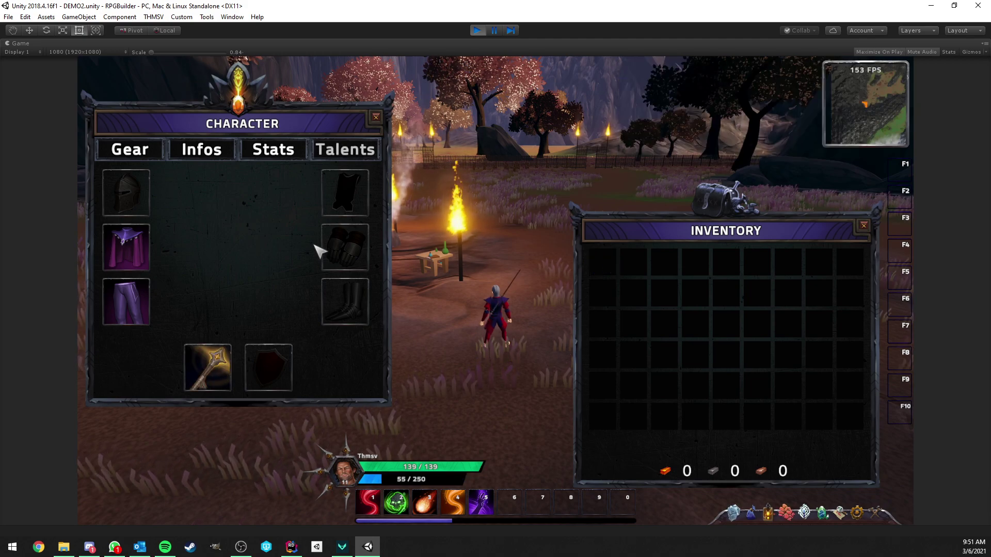
right_click(219, 365)
key("c")
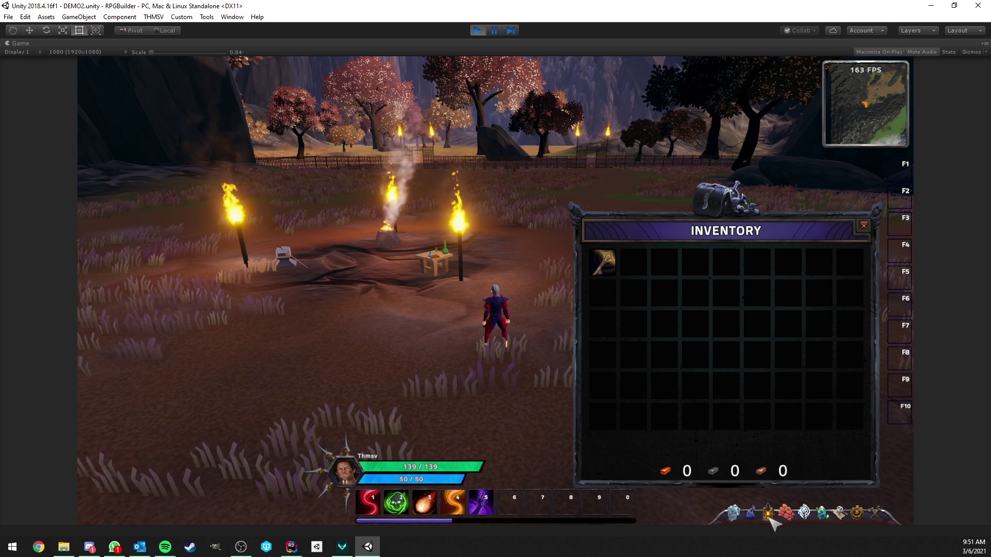
key("c")
- Use the Sorcerer's Spiritual talent, now at 1/2 with maximum mana 150
left_click(356, 150)
left_click(278, 191)
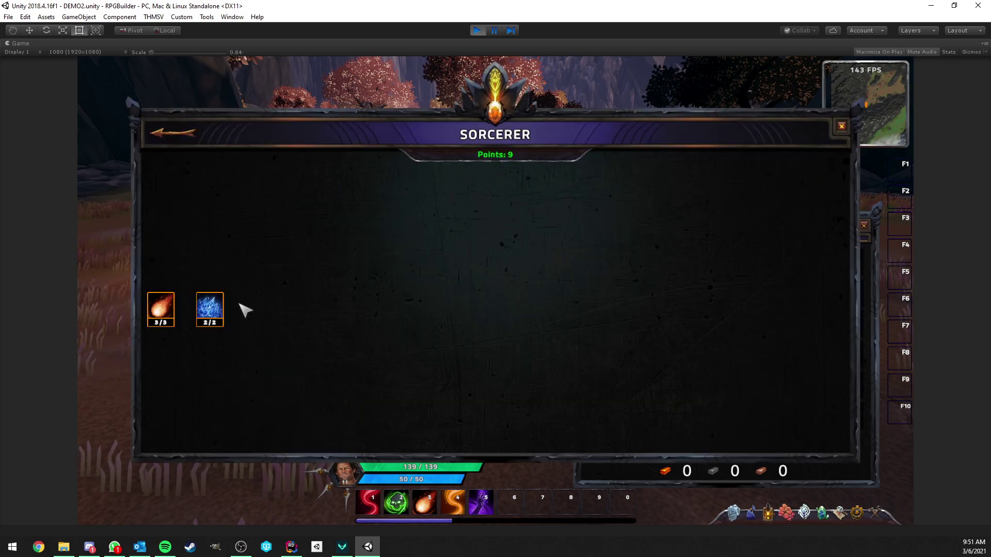
left_click(209, 308)
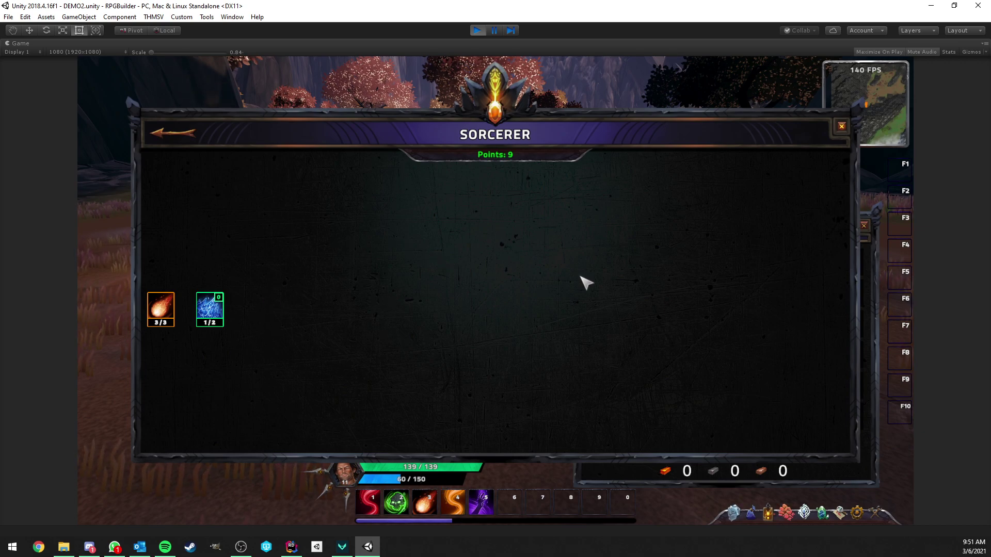
left_click(841, 126)
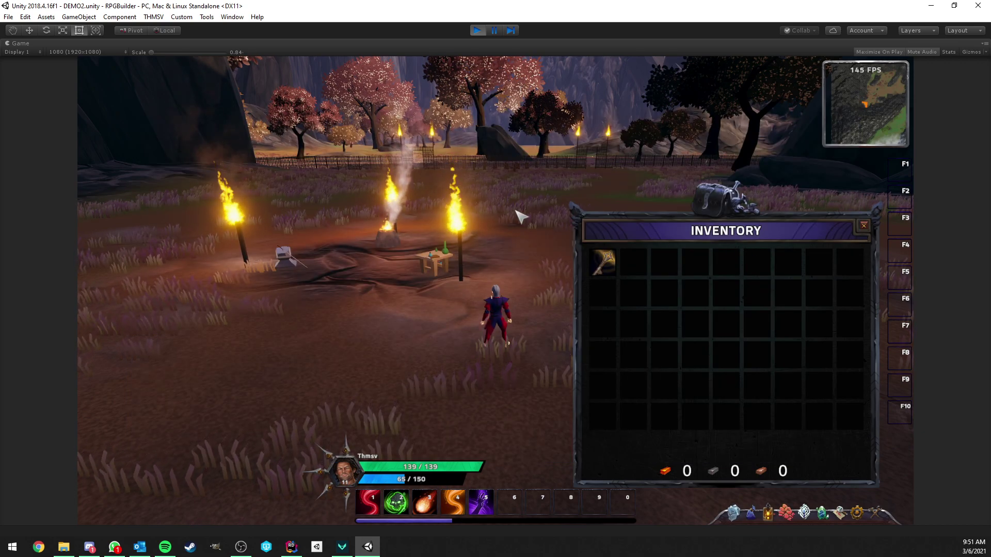
left_click(864, 226)
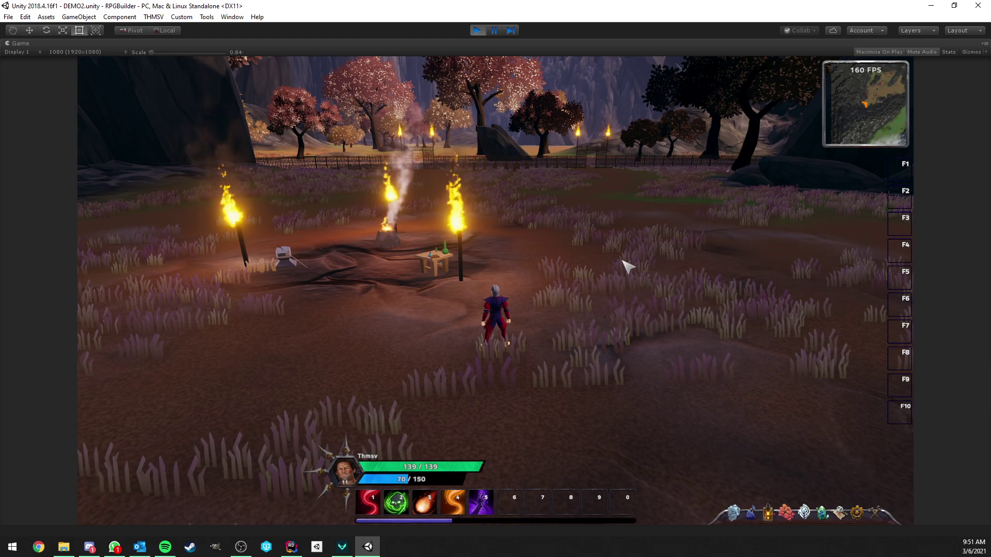
- Tilt the camera higher, browse the spellbook's fire and shadow spells, and open the THMSV menu
right_click_drag(626, 270, 626, 270)
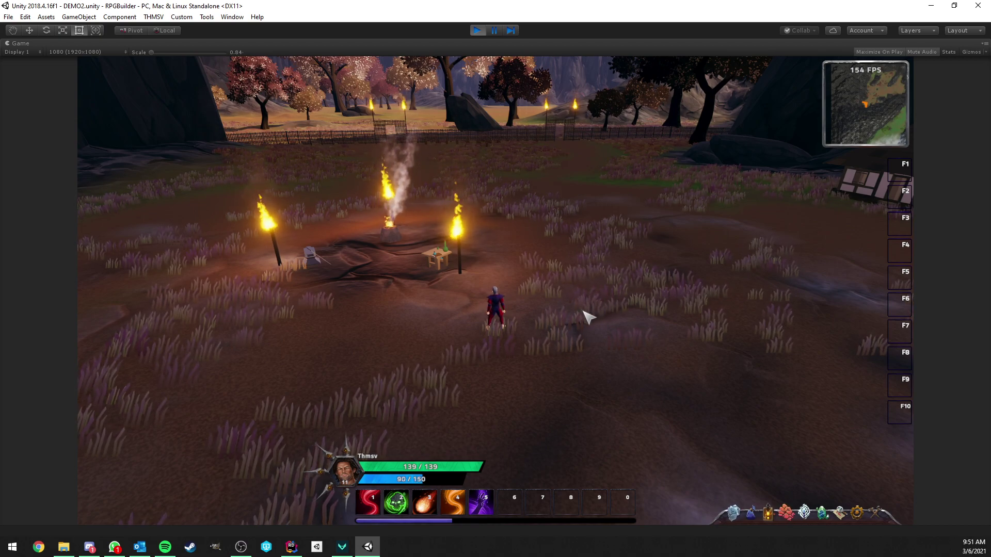
left_click(753, 507)
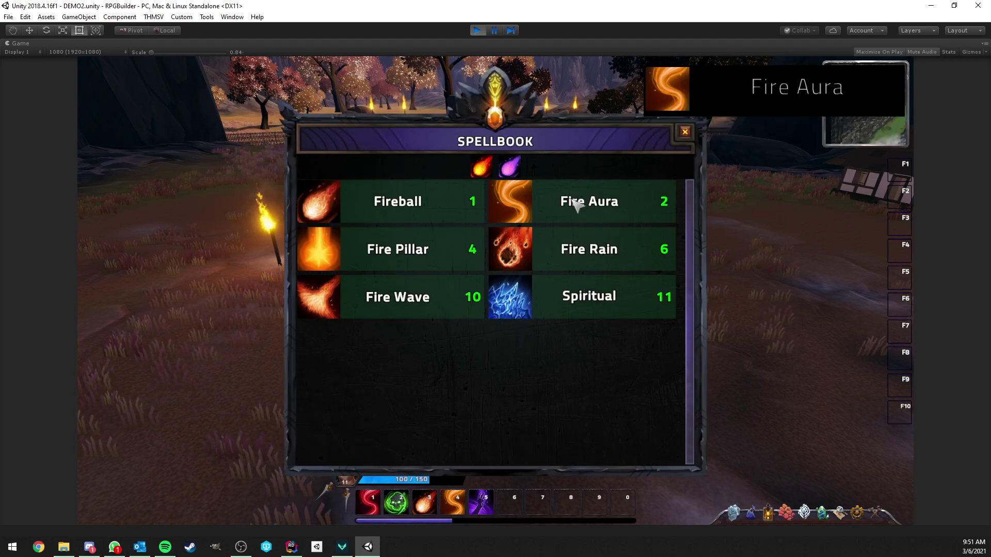
left_click(511, 169)
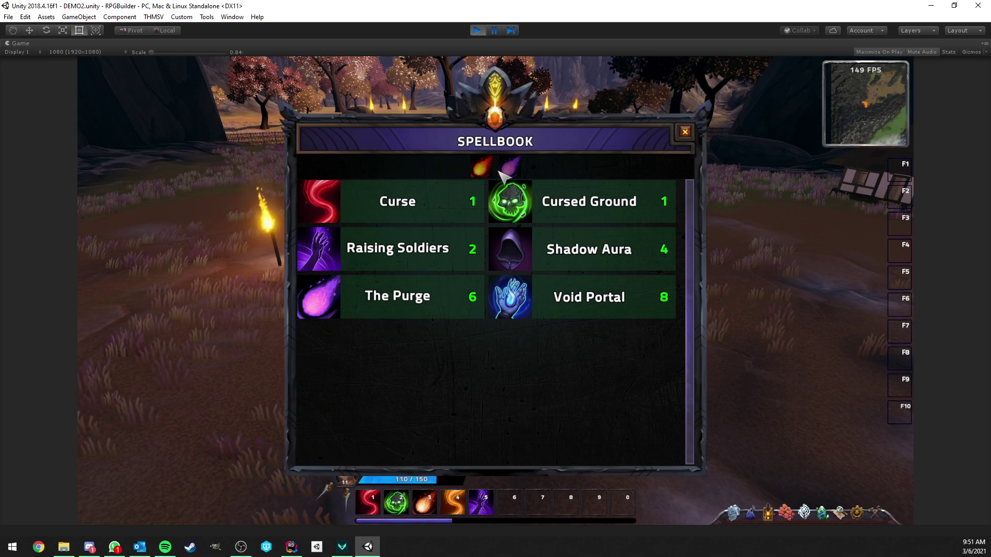
left_click(153, 17)
- Check that the Sorcerer class holds MageSpellbook and Magespellbook2, then open MageSpellbook's ability list
left_click(168, 29)
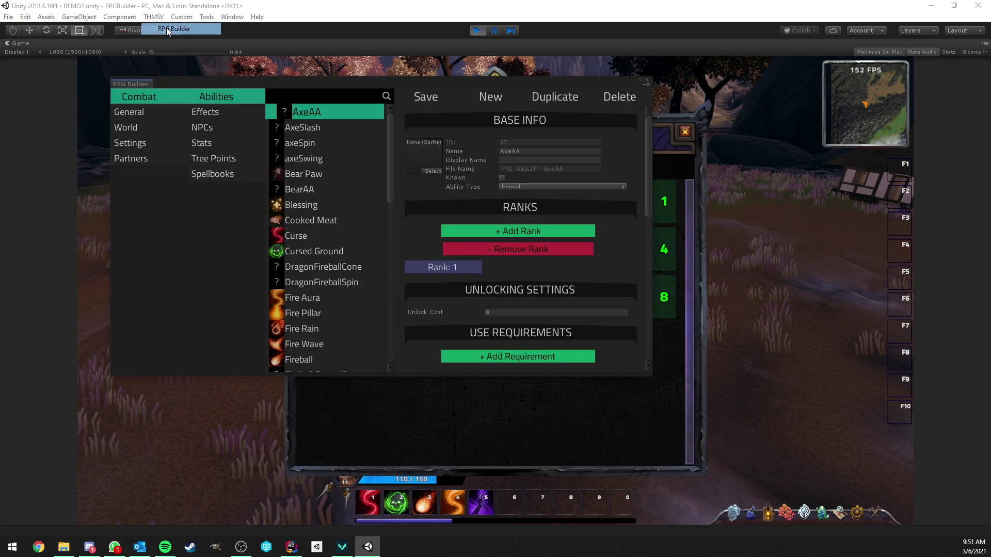
left_click(135, 112)
left_click(207, 160)
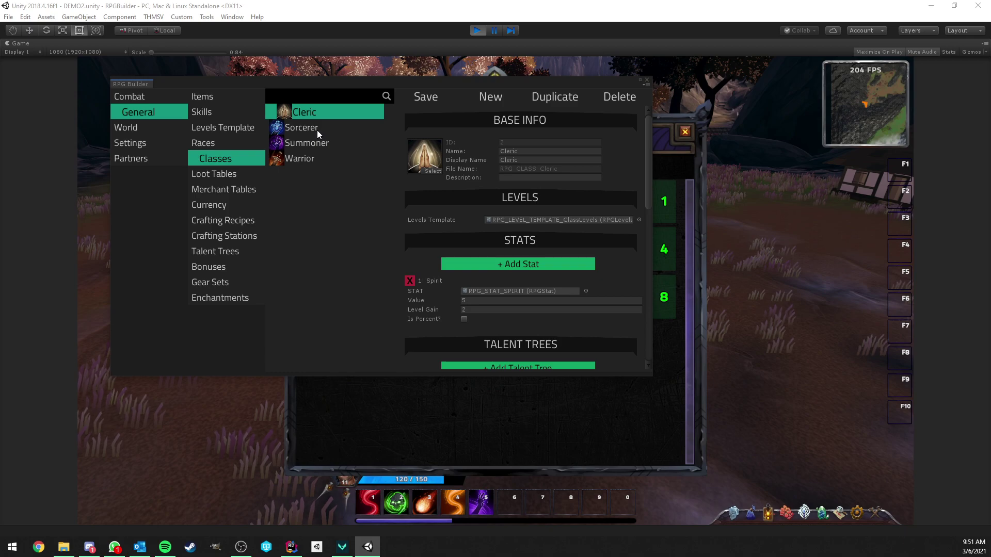
left_click(316, 129)
scroll(496, 199, "down", 5)
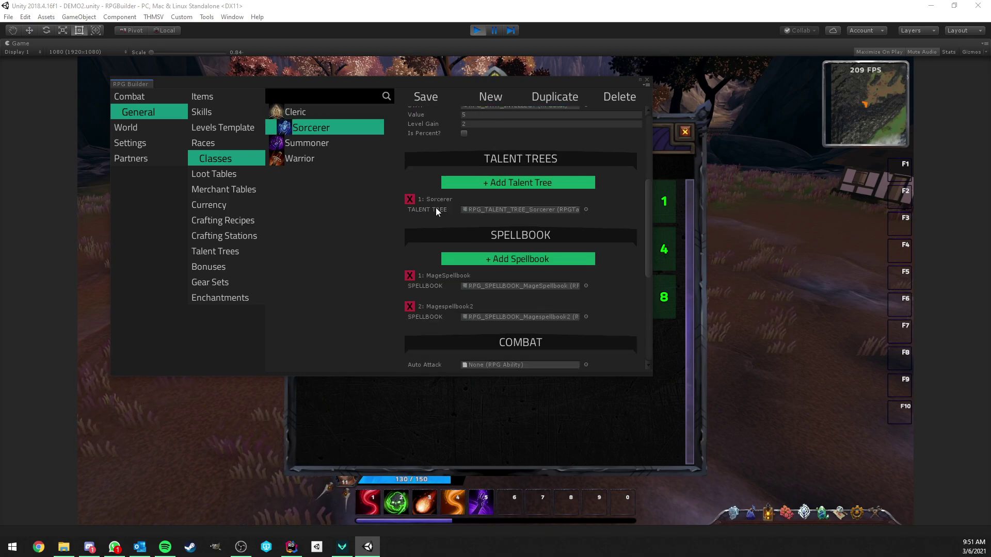
scroll(518, 244, "down", 1)
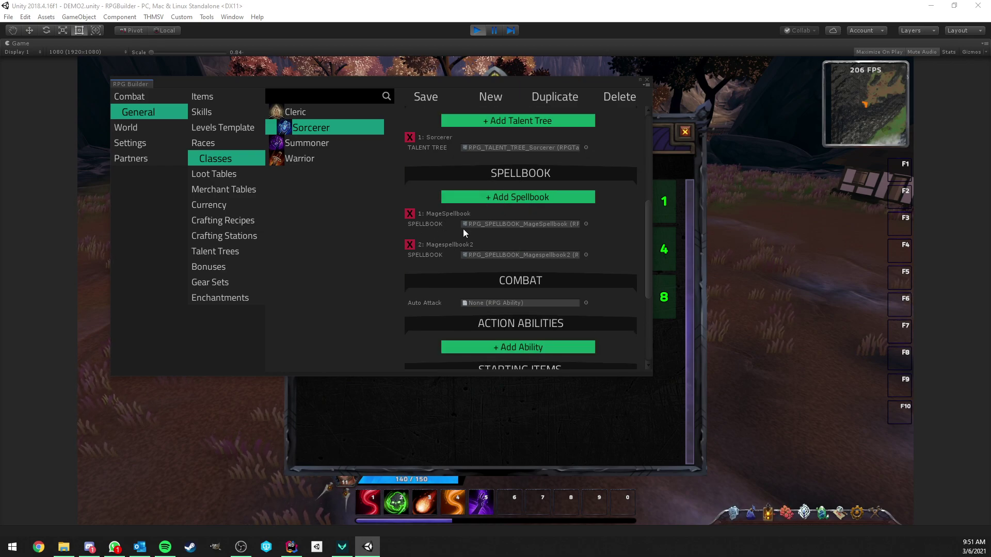
left_click(504, 203)
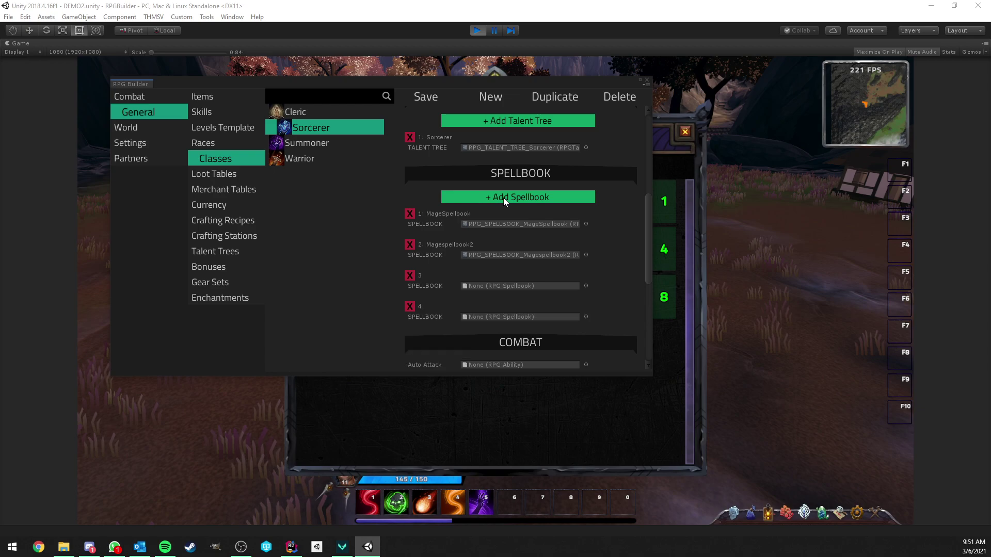
left_click(410, 275)
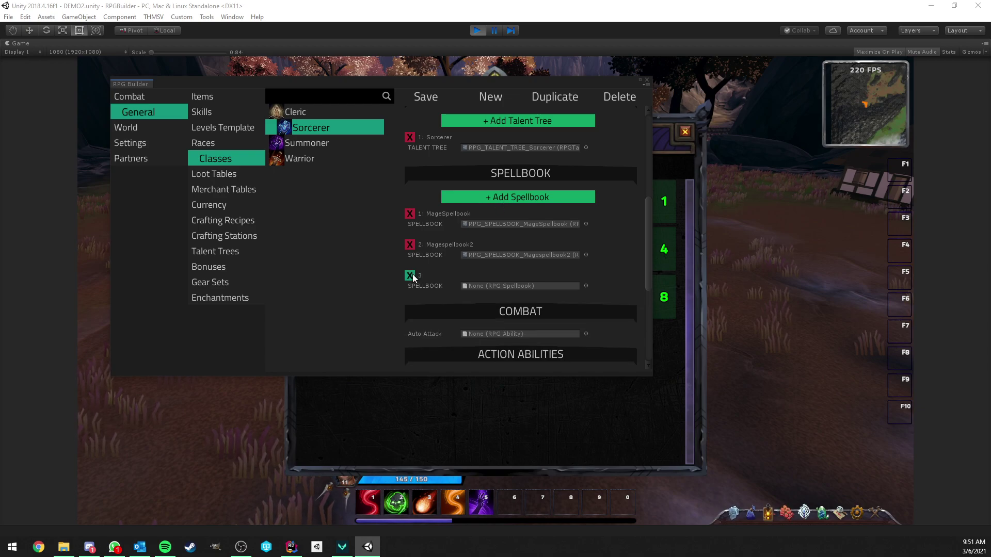
left_click(145, 98)
left_click(229, 174)
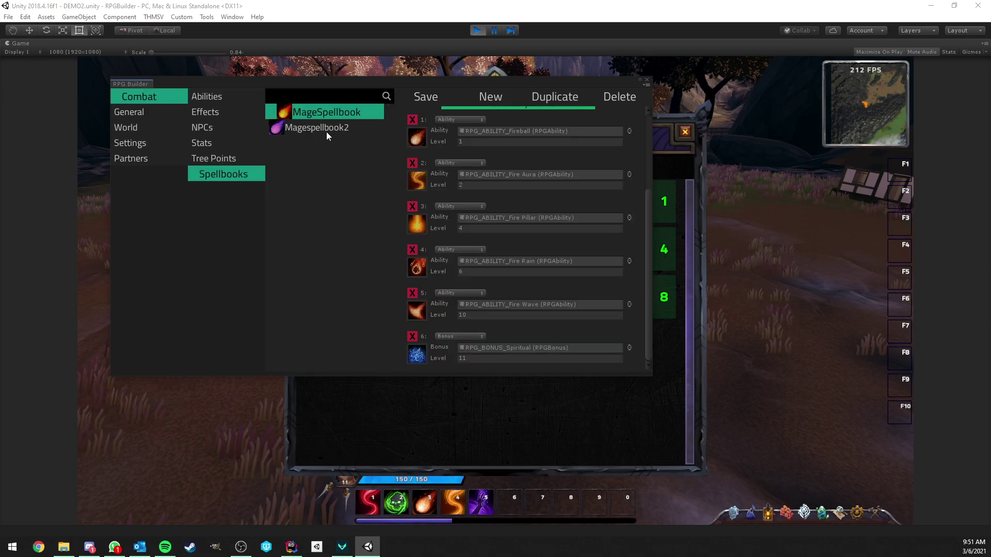
- Start a new four-row spellbook with Fire Wave first and a bonus second, then close both windows
scroll(465, 171, "up", 5)
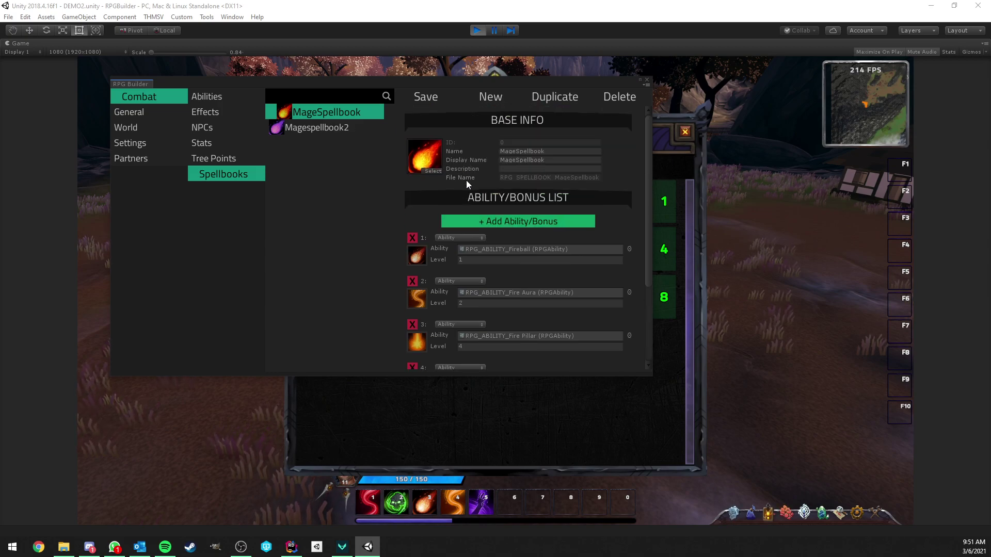
scroll(466, 181, "down", 5)
scroll(468, 196, "up", 5)
left_click(496, 101)
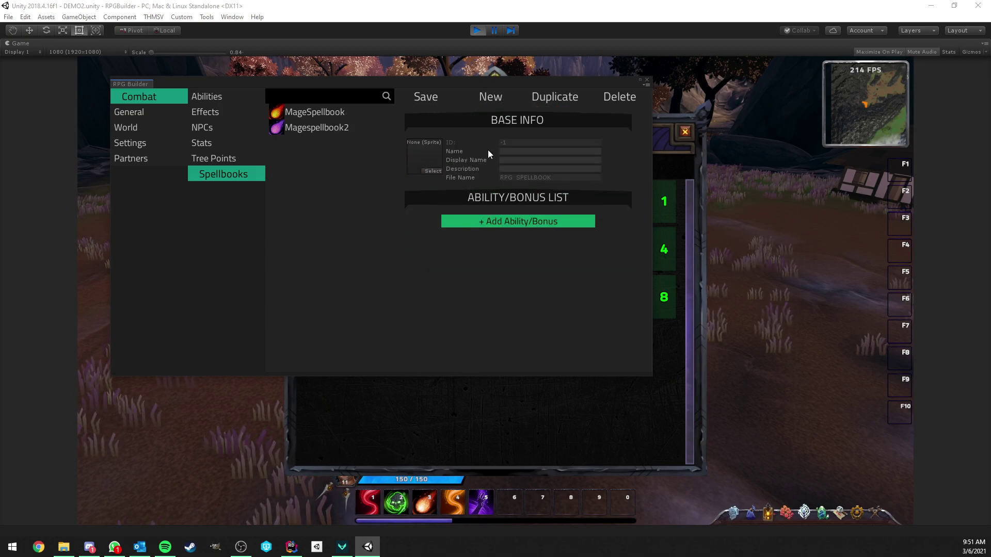
triple_click(497, 225)
scroll(483, 243, "down", 2)
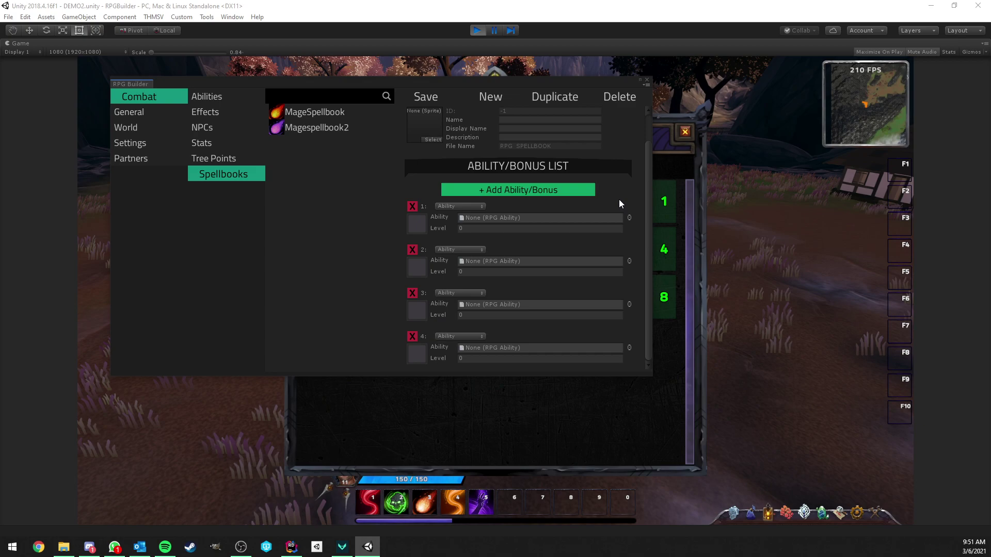
left_click(609, 219)
double_click(559, 264)
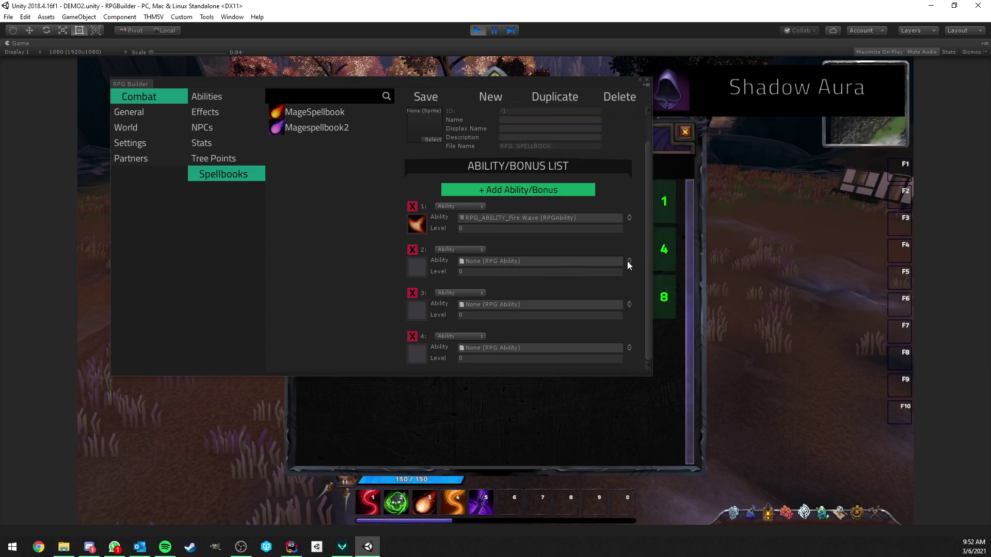
left_click(459, 250)
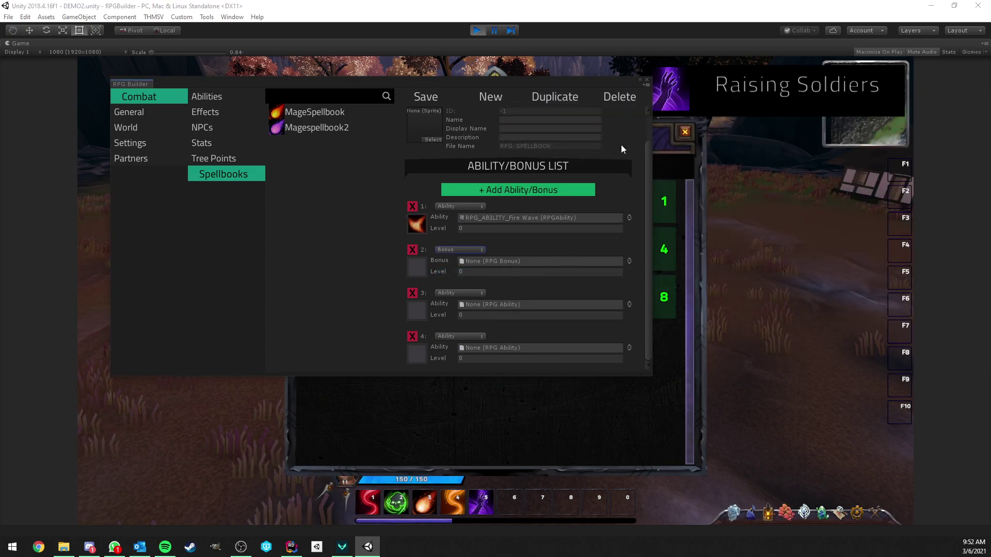
left_click(647, 81)
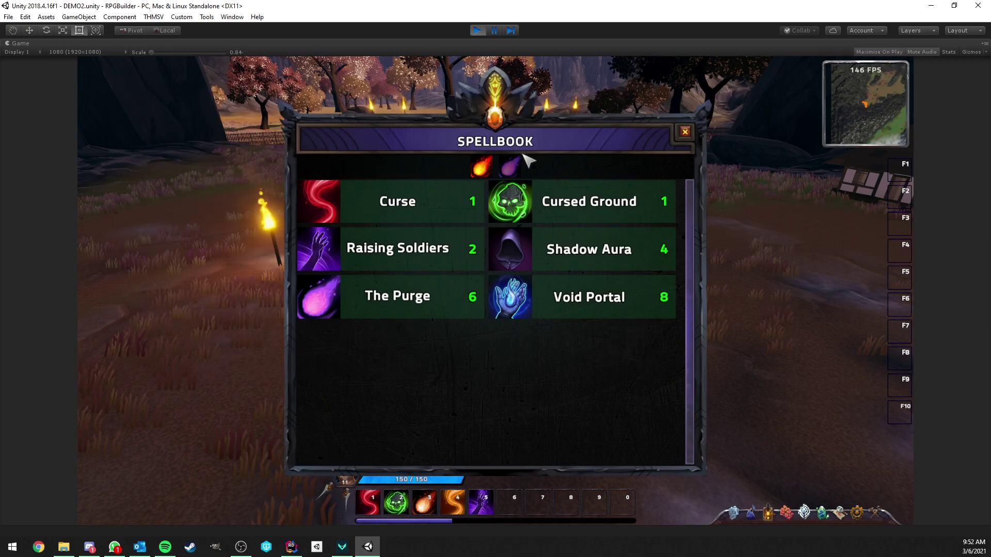
left_click(686, 133)
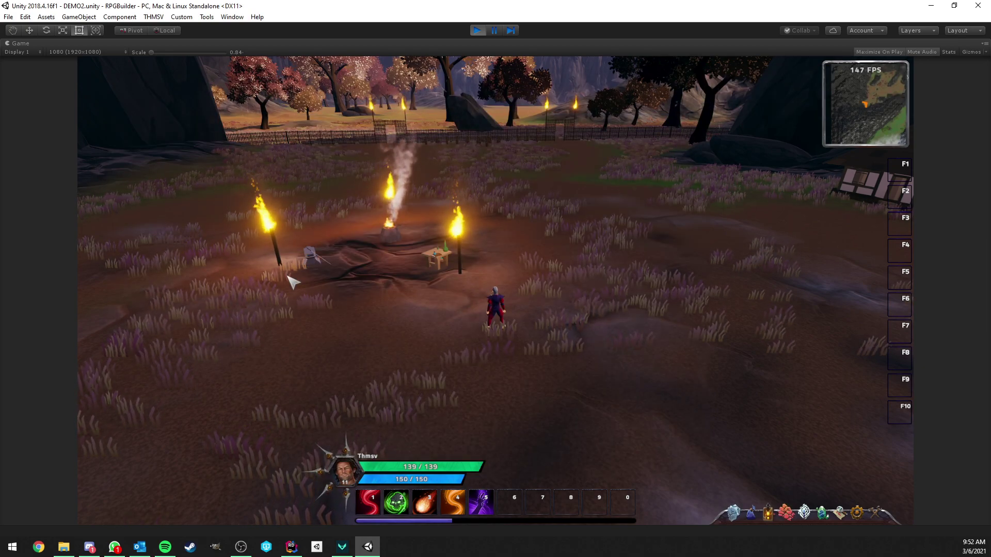